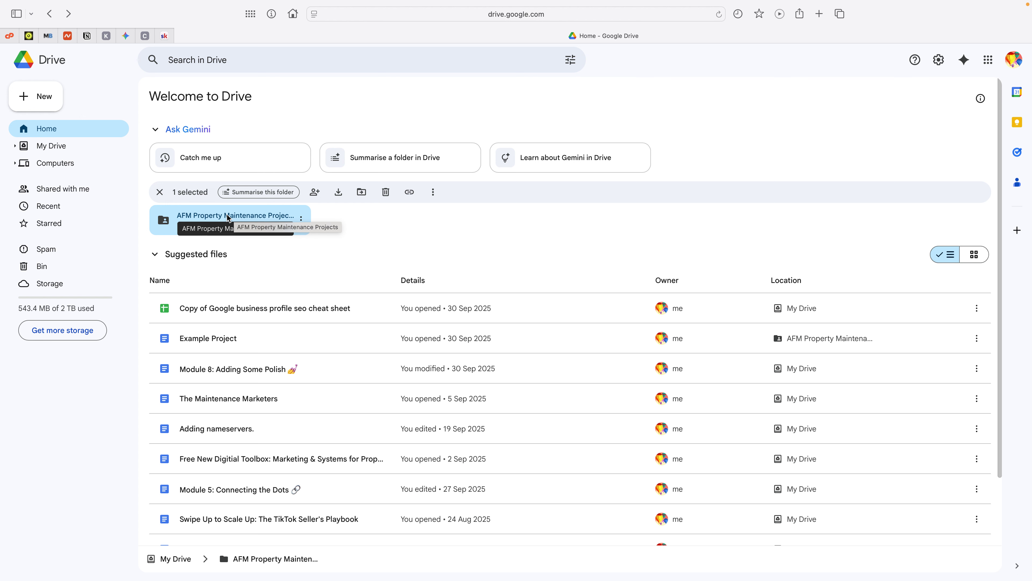
Open the Example Project document from the AFM Property Maintenance Projects folder and dismiss the custom email address banner.
{"action": "double_click", "coordinate": [252, 217]}
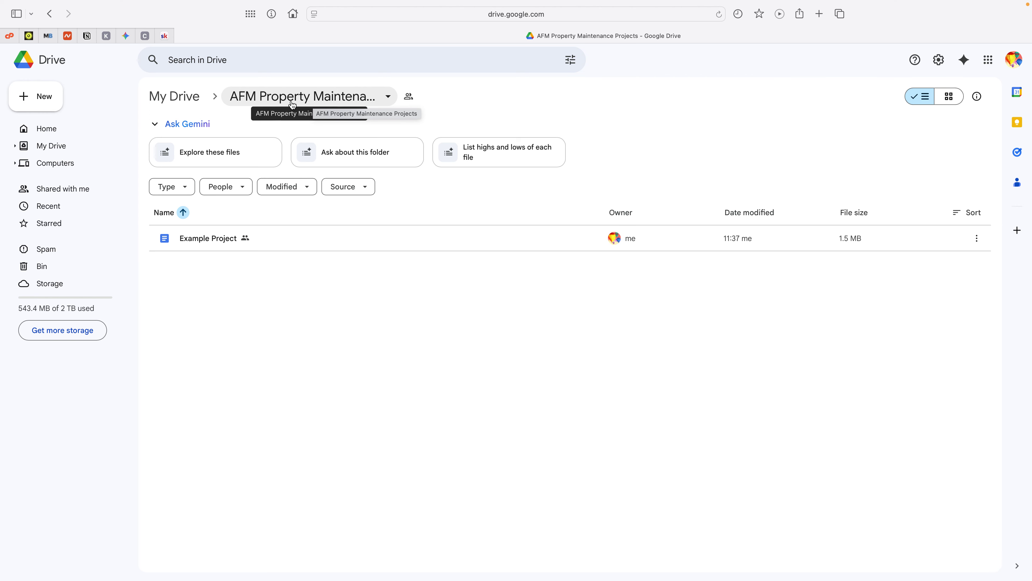
{"action": "double_click", "coordinate": [275, 240]}
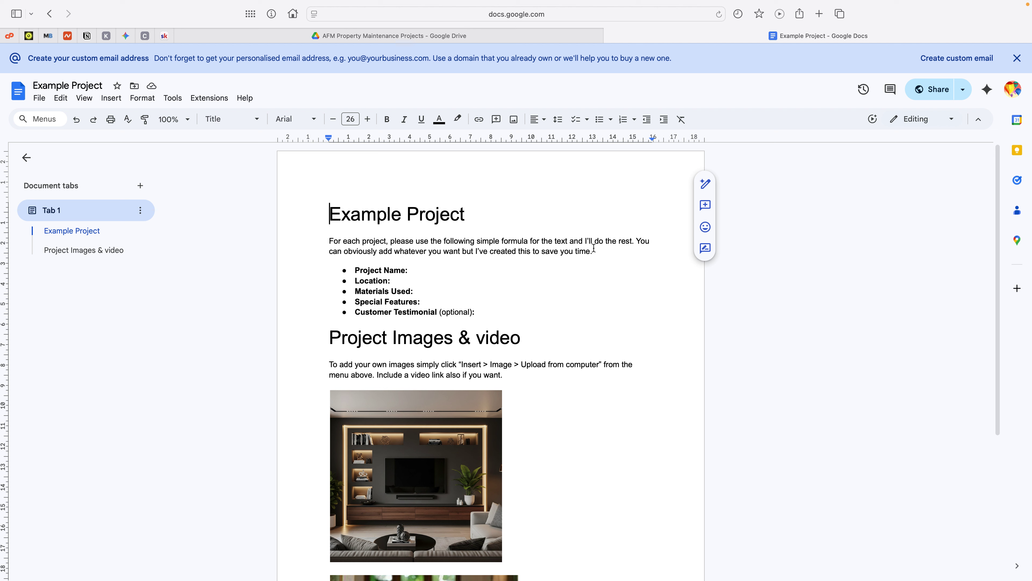
{"action": "left_click", "coordinate": [1017, 58]}
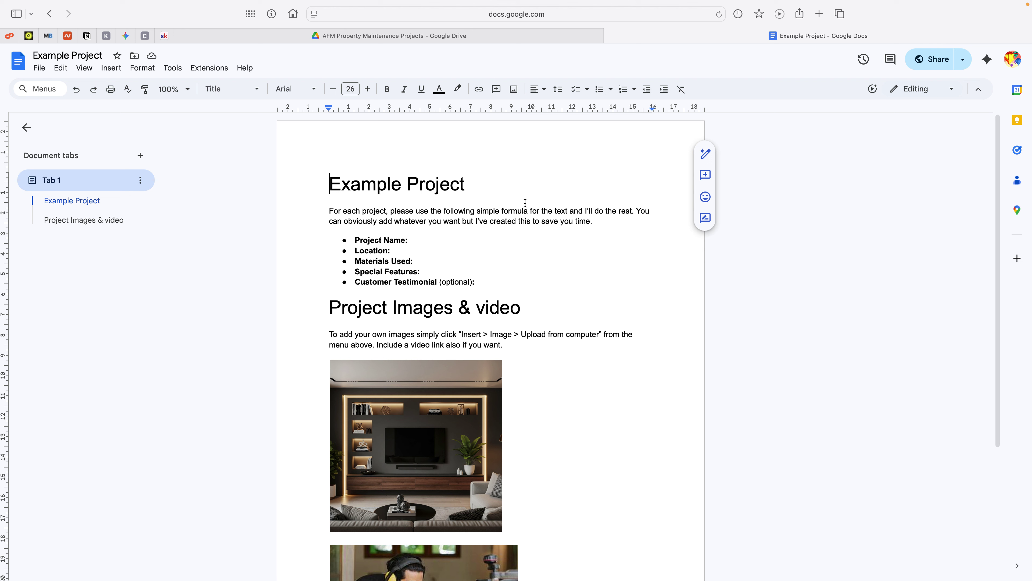
{"action": "left_click_drag", "start_coordinate": [468, 185], "coordinate": [251, 181]}
{"action": "left_click", "coordinate": [251, 181]}
{"action": "left_click_drag", "start_coordinate": [545, 221], "coordinate": [574, 223]}
{"action": "left_click", "coordinate": [582, 222]}
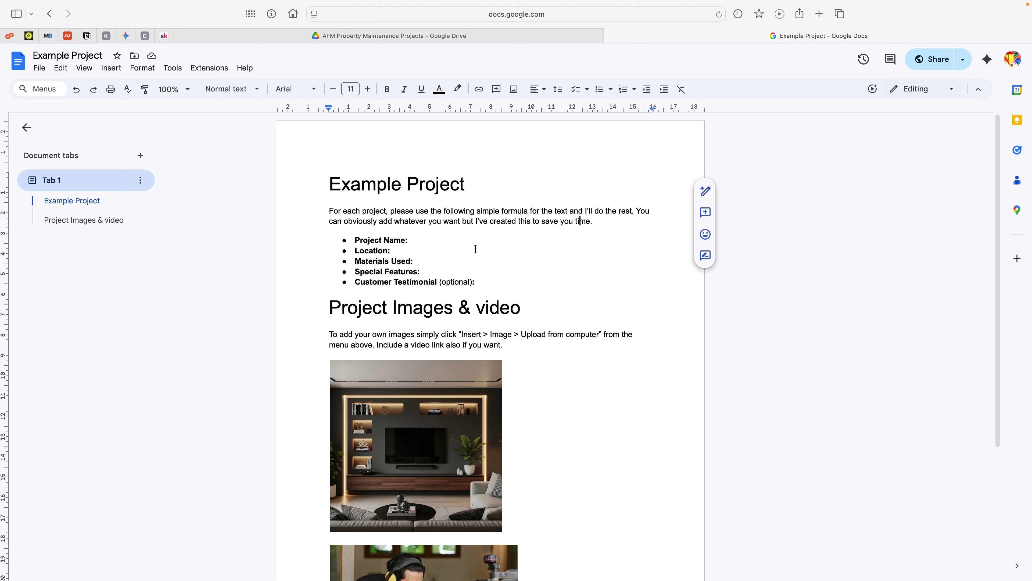
Fill in the Project Name bullet with "ABC Media wall" and the Location bullet with "Dundee".
{"action": "left_click", "coordinate": [425, 243]}
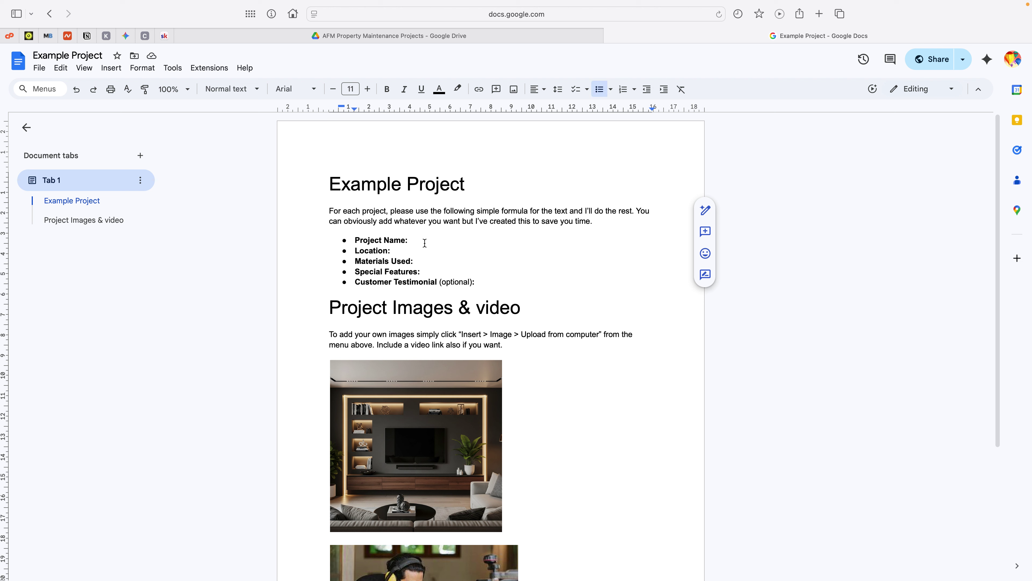
{"action": "type", "text": "ABC Media wall"}
{"action": "left_click", "coordinate": [408, 255]}
{"action": "type", "text": "Dundee"}
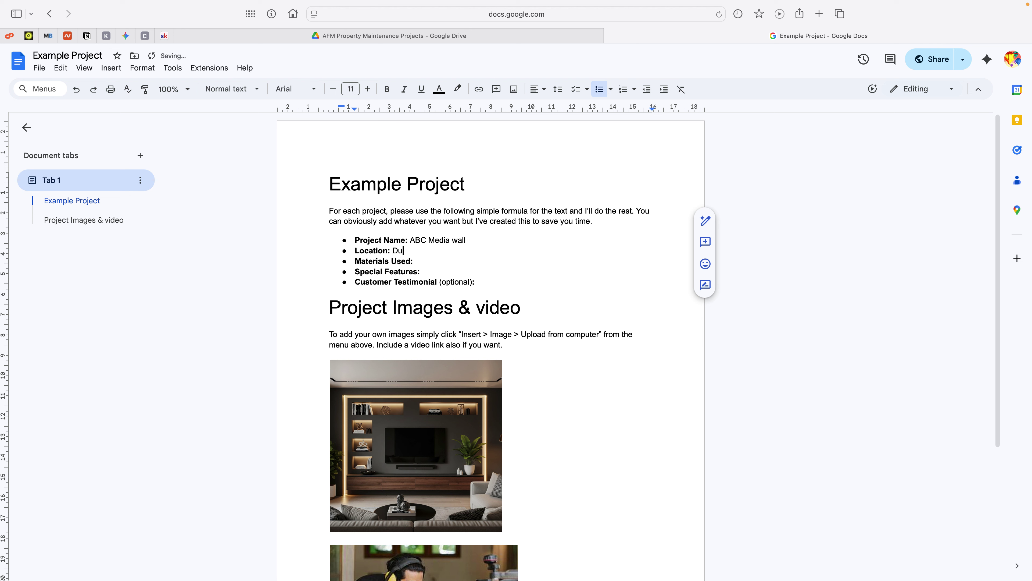
Enter "Wood and steel brackets" under Materials Used and "LED Lighting" under Special Features.
{"action": "left_click", "coordinate": [422, 262]}
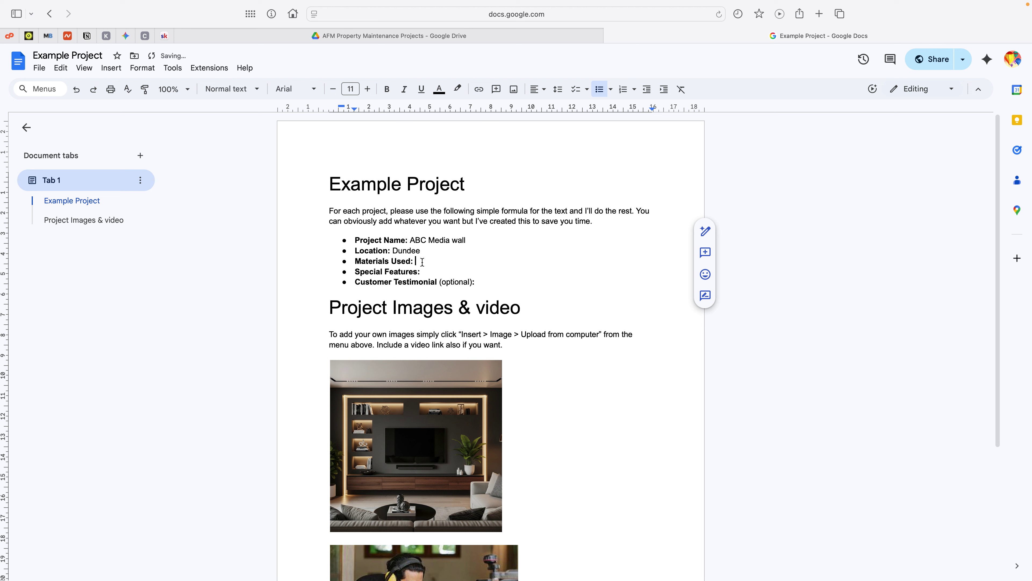
{"action": "type", "text": "Wood and steel brackets"}
{"action": "left_click", "coordinate": [422, 271]}
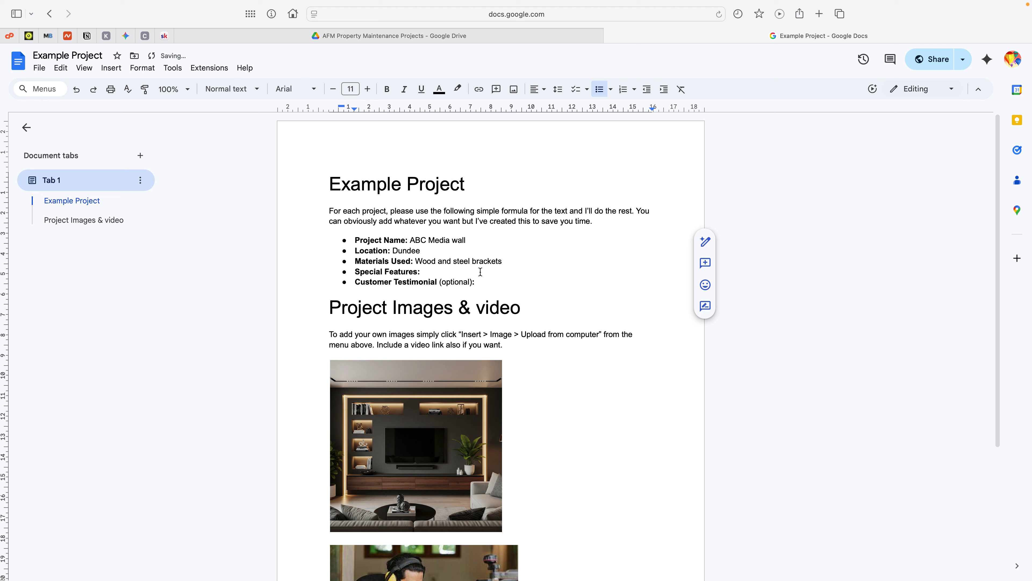
{"action": "type", "text": "LED Lighting"}
Review the optional Customer Testimonial bullet, the sample pictures and the instructions for adding project images.
{"action": "left_click", "coordinate": [492, 285]}
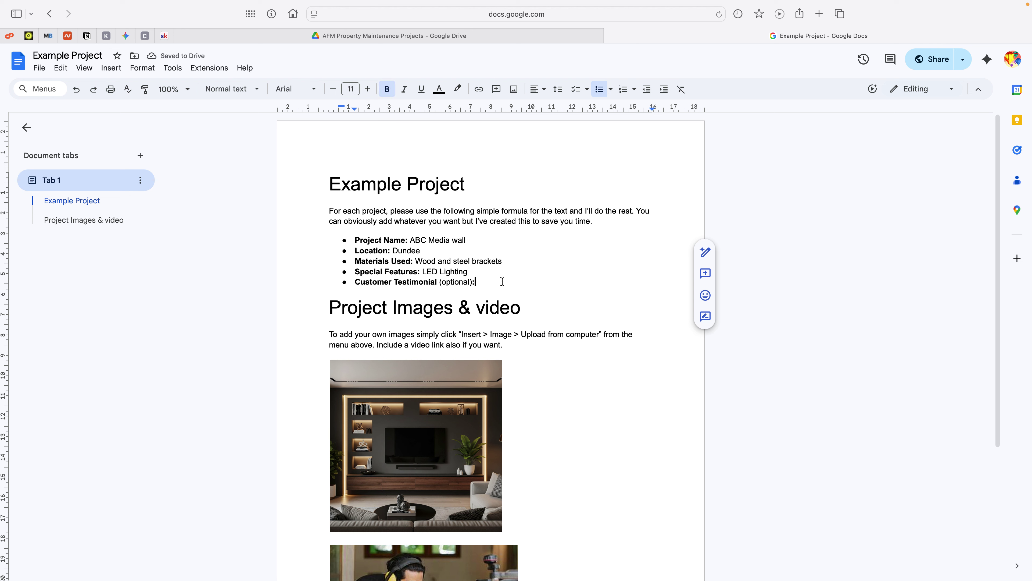
{"action": "left_click_drag", "start_coordinate": [355, 281], "coordinate": [447, 281]}
{"action": "left_click", "coordinate": [456, 280]}
{"action": "scroll", "coordinate": [437, 282], "scroll_direction": "down", "scroll_amount": 1}
{"action": "scroll", "coordinate": [437, 282], "scroll_direction": "down", "scroll_amount": 5}
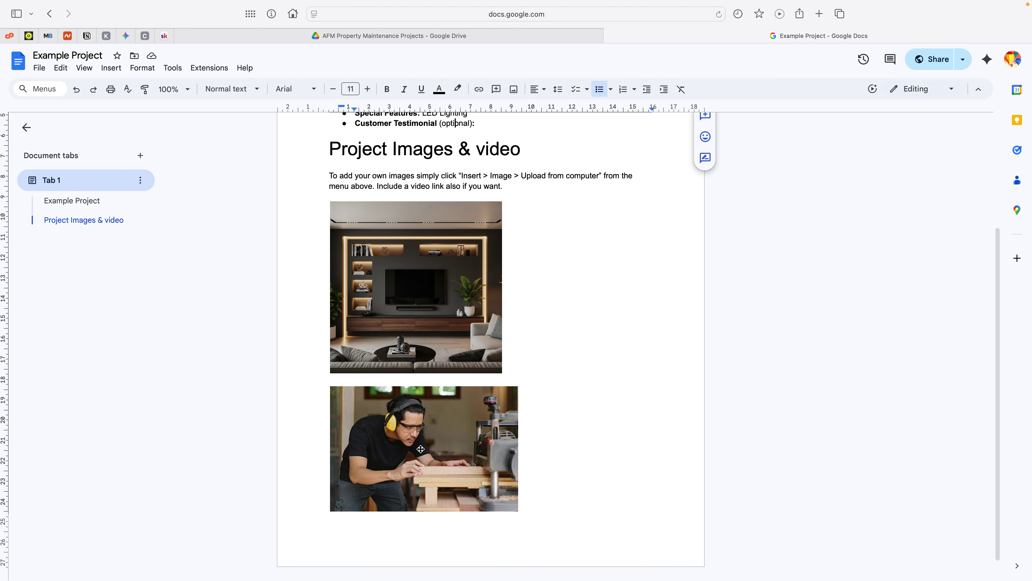
{"action": "scroll", "coordinate": [404, 360], "scroll_direction": "up", "scroll_amount": 5}
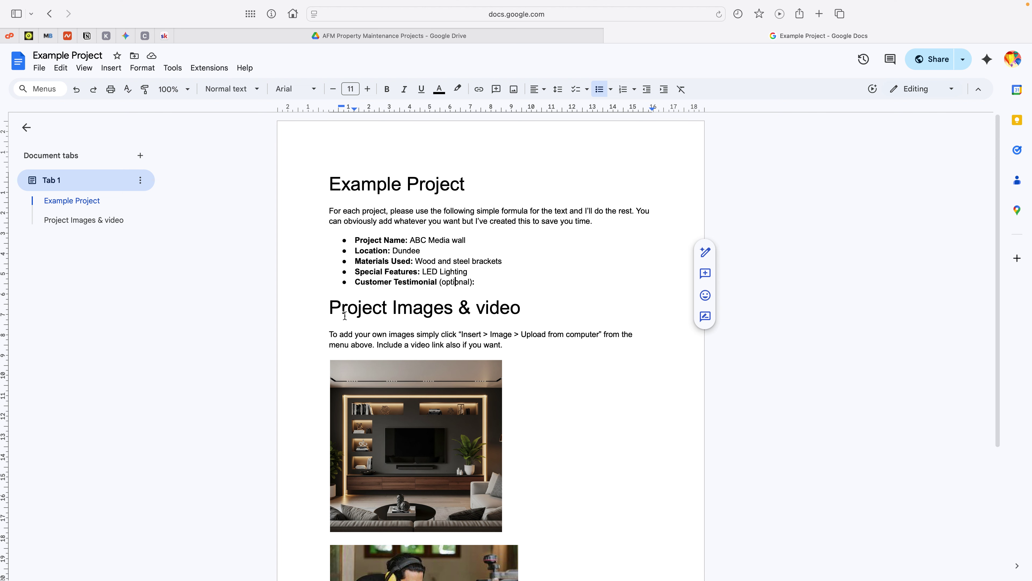
{"action": "left_click_drag", "start_coordinate": [330, 334], "coordinate": [490, 335]}
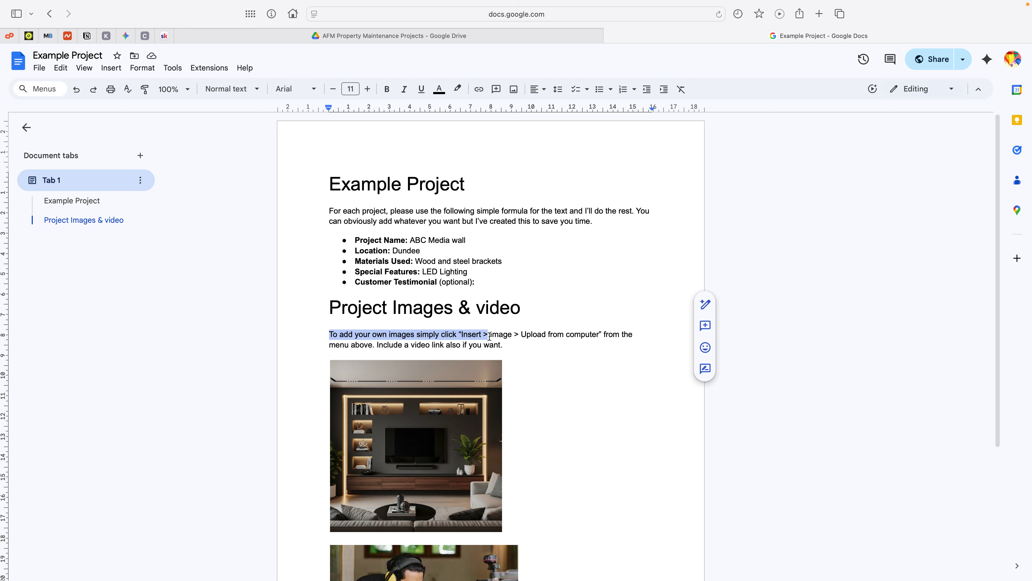
{"action": "left_click", "coordinate": [458, 332]}
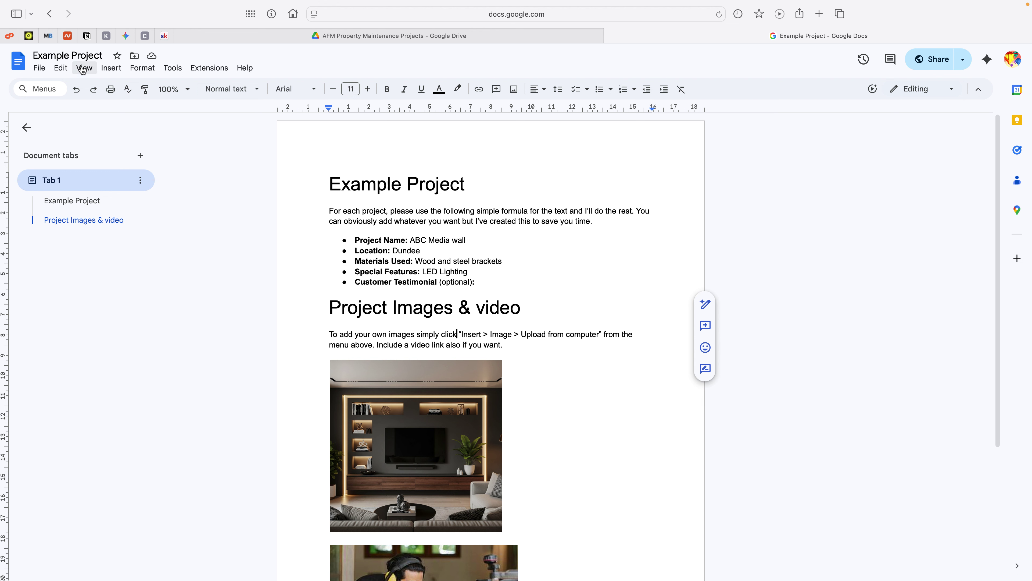
Generate square AI images for the document from the prompt "an amazing garden decking".
{"action": "left_click", "coordinate": [109, 68]}
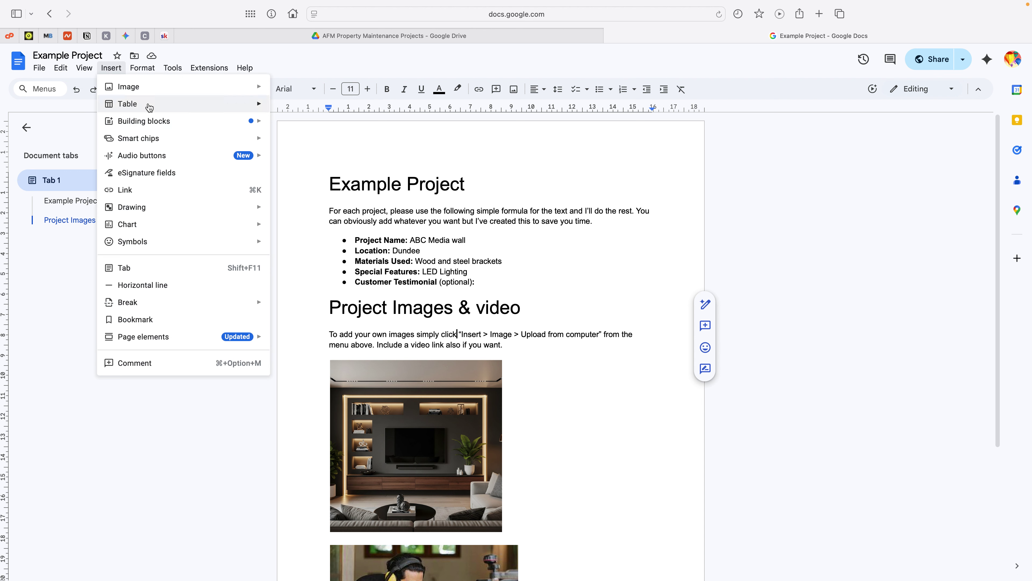
{"action": "mouse_move", "coordinate": [253, 88]}
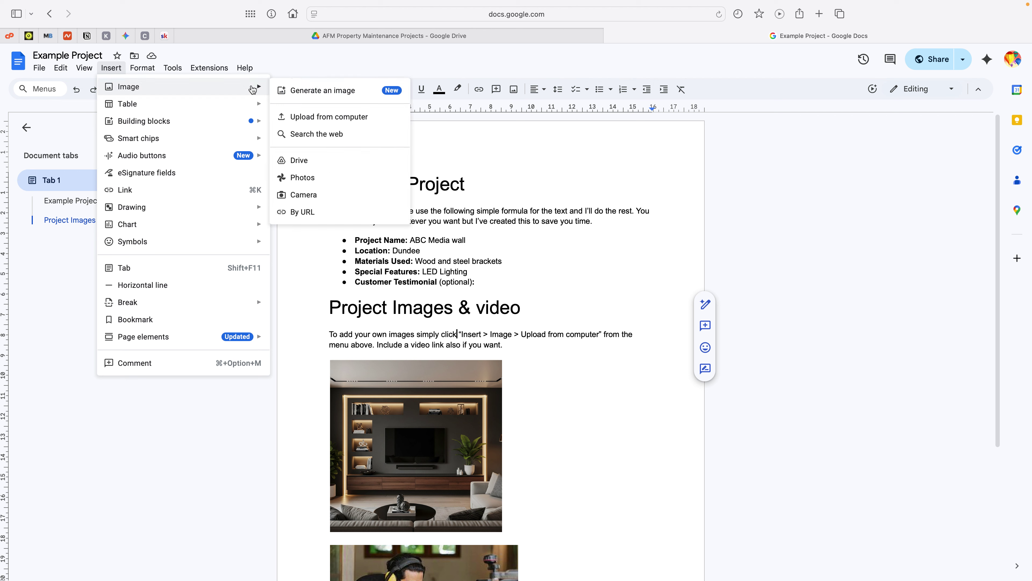
{"action": "left_click", "coordinate": [346, 92]}
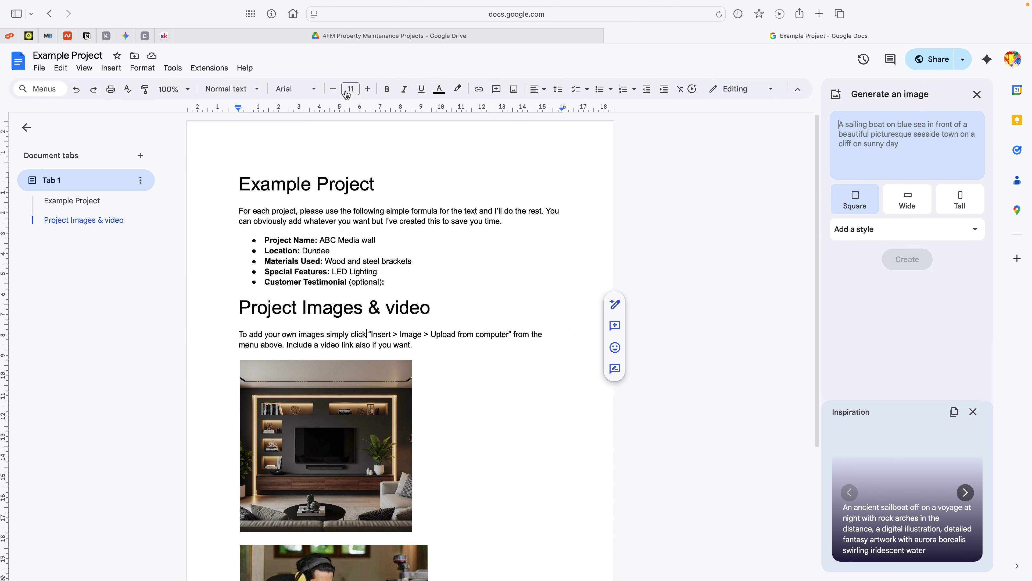
{"action": "left_click", "coordinate": [856, 125]}
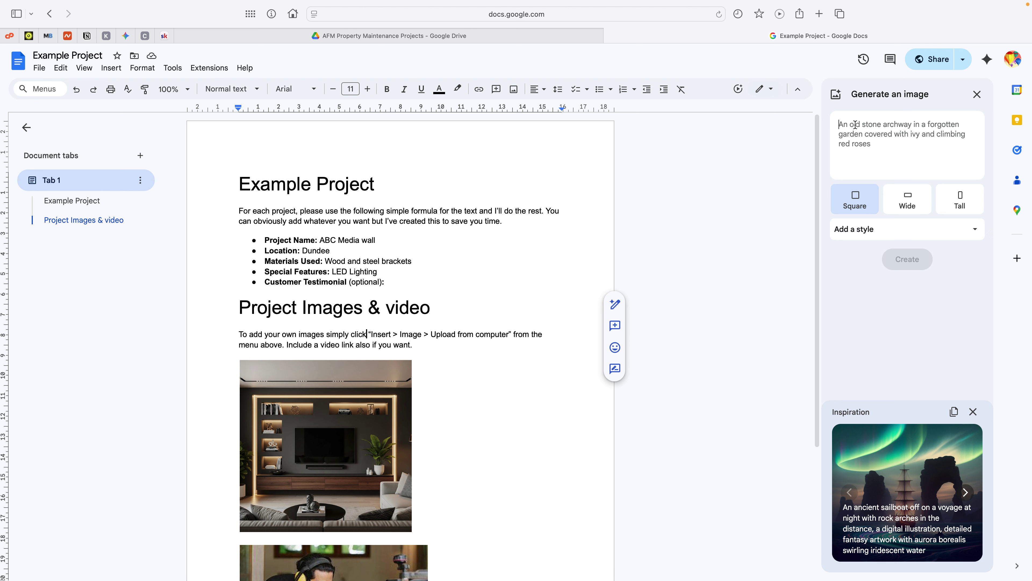
{"action": "type", "text": "an "}
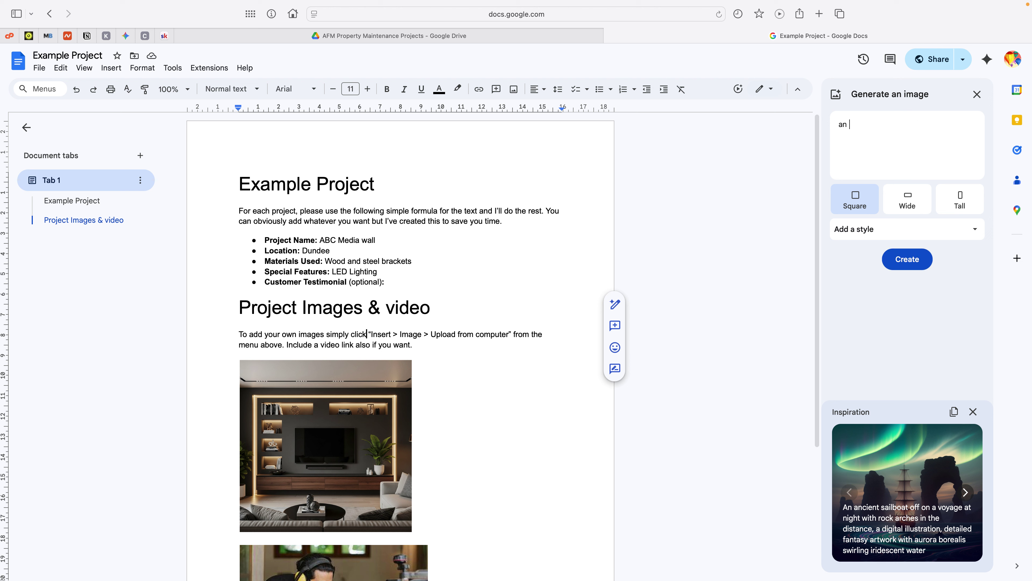
{"action": "type", "text": "amazin"}
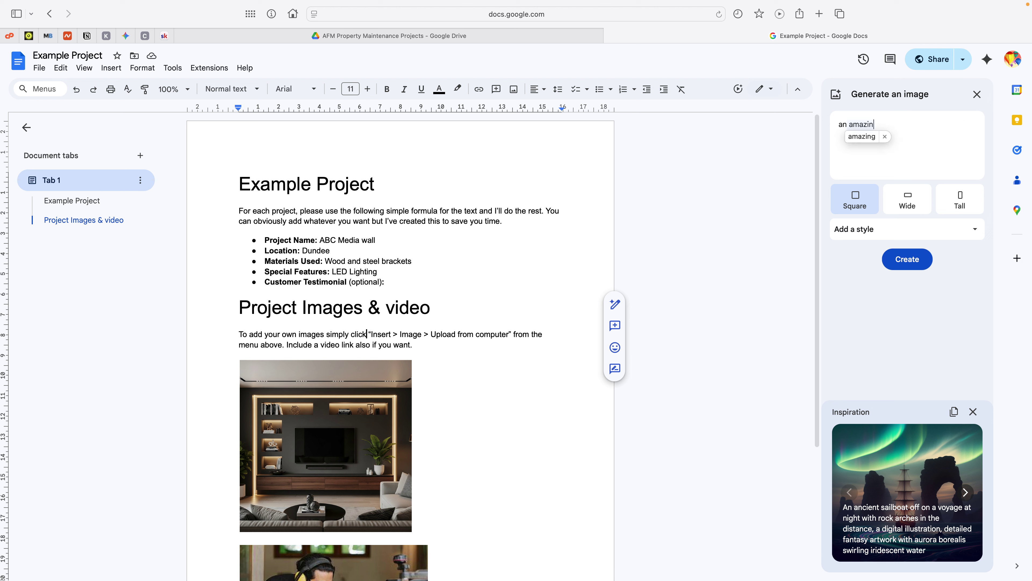
{"action": "type", "text": "g garden"}
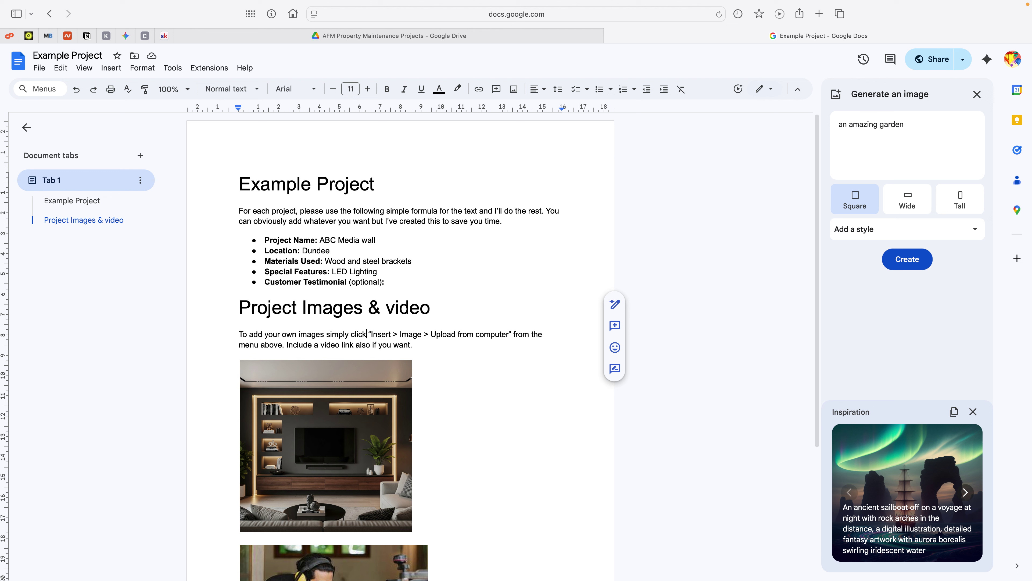
{"action": "type", "text": " decking"}
{"action": "key", "text": "Return"}
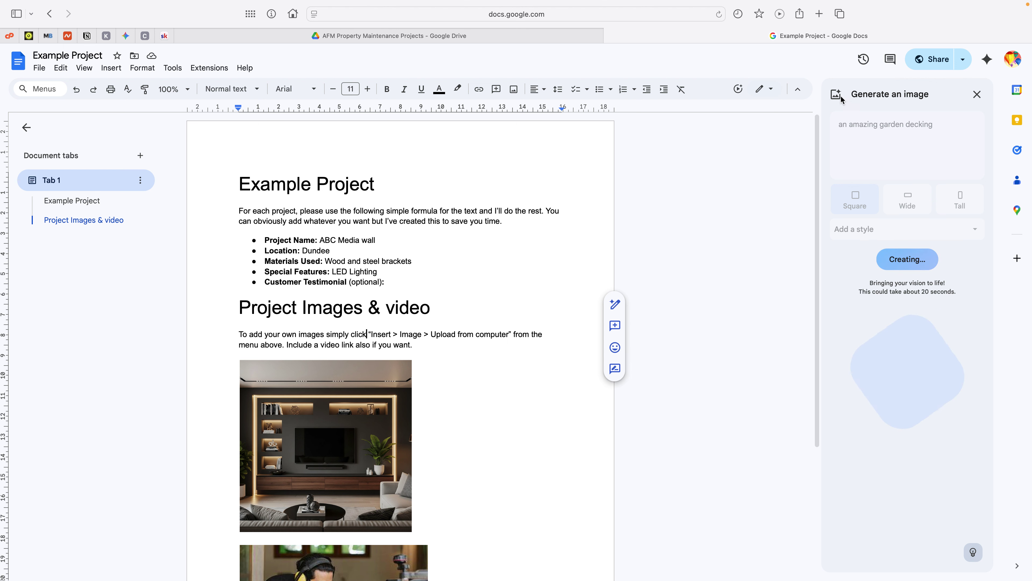
Try inserting the generated picture of shaded decking with white-cushioned seating into the image instructions, and remove it again.
{"action": "scroll", "coordinate": [364, 289], "scroll_direction": "down", "scroll_amount": 5}
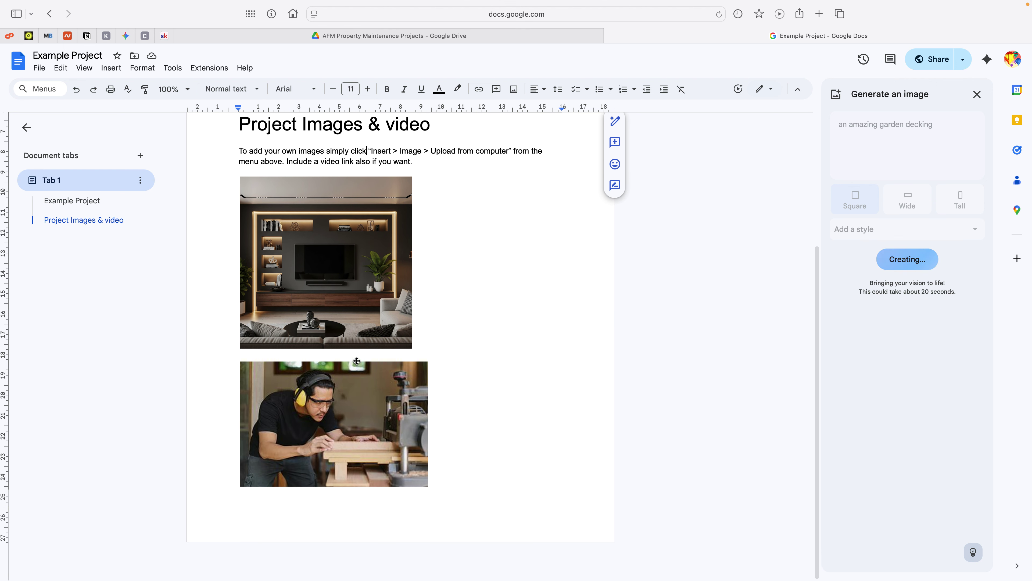
{"action": "scroll", "coordinate": [360, 360], "scroll_direction": "up", "scroll_amount": 5}
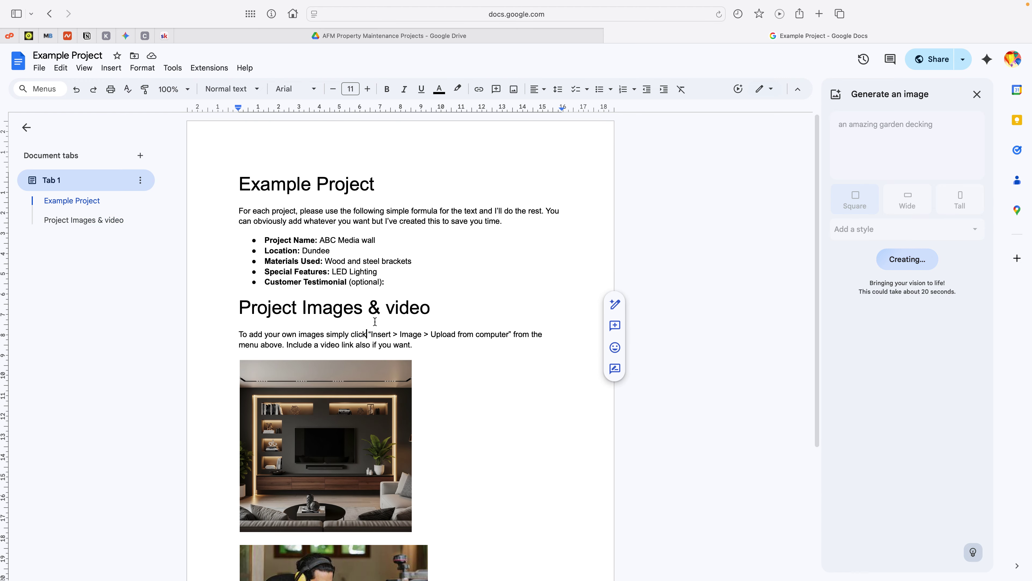
{"action": "scroll", "coordinate": [400, 282], "scroll_direction": "down", "scroll_amount": 1}
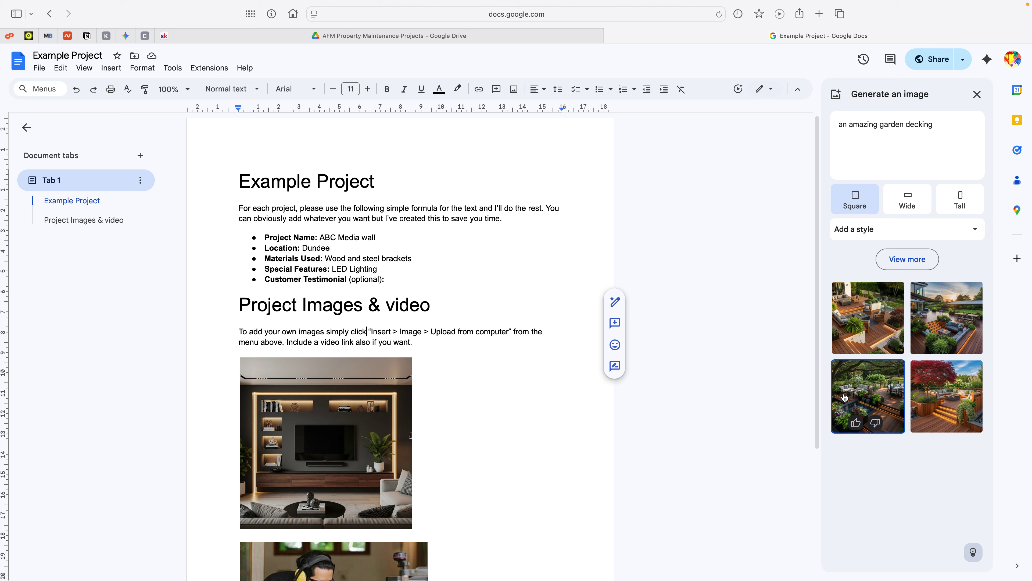
{"action": "left_click", "coordinate": [855, 398]}
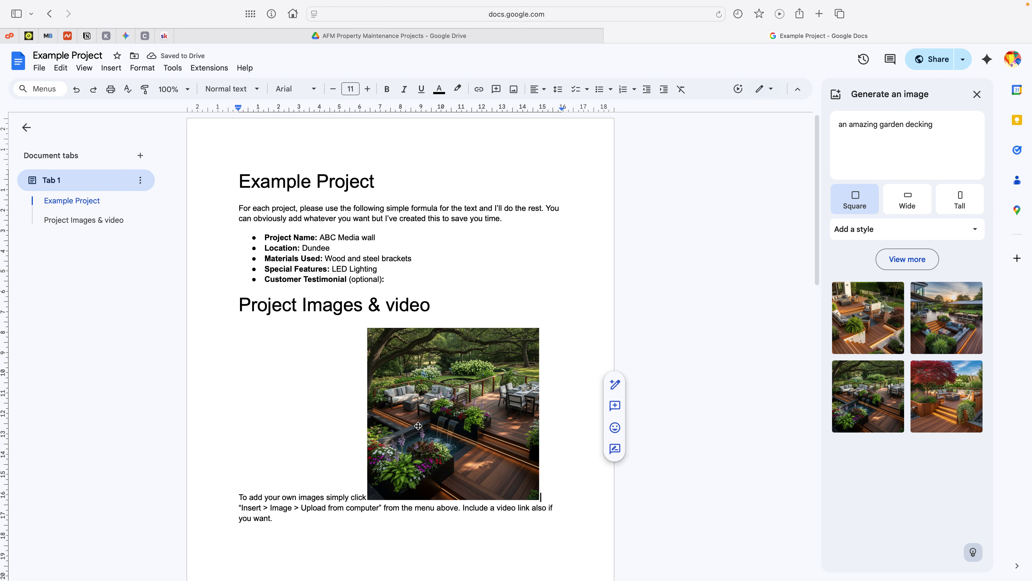
{"action": "key", "text": "BackSpace"}
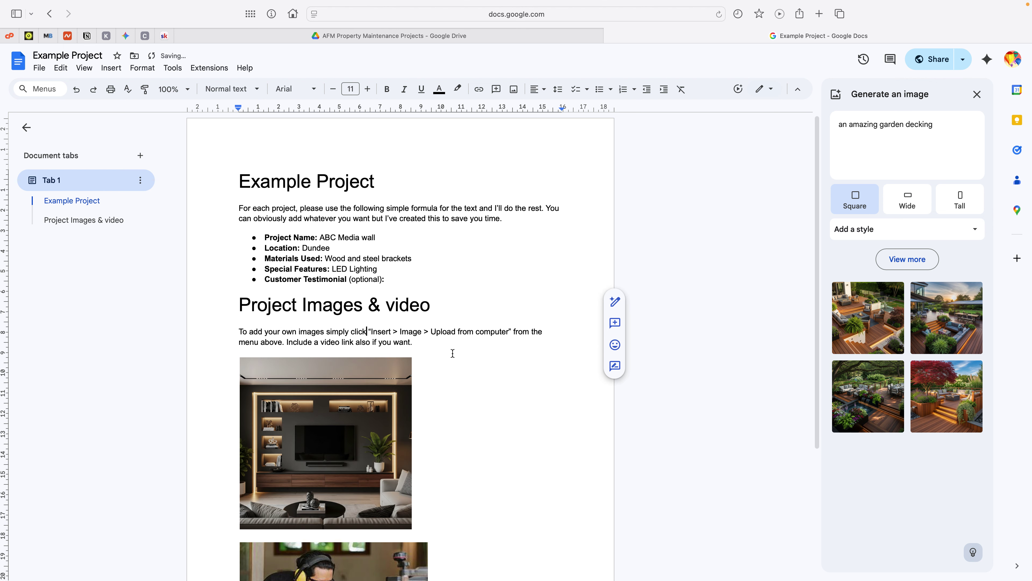
Add a new line after the image instructions and insert the generated sunset decking picture with blue sofas there.
{"action": "left_click", "coordinate": [423, 344]}
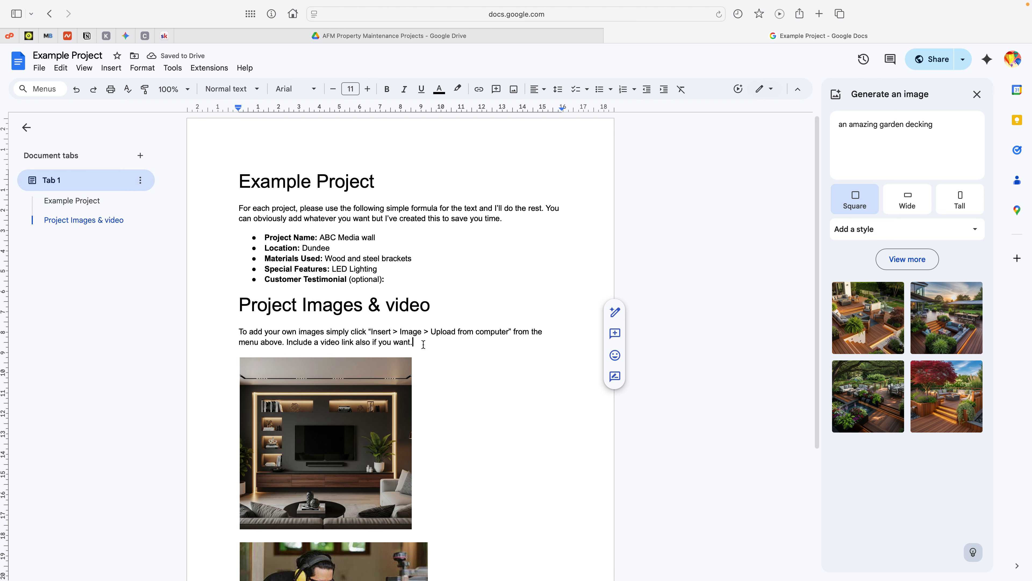
{"action": "key", "text": "Return"}
{"action": "key", "text": "Return"}
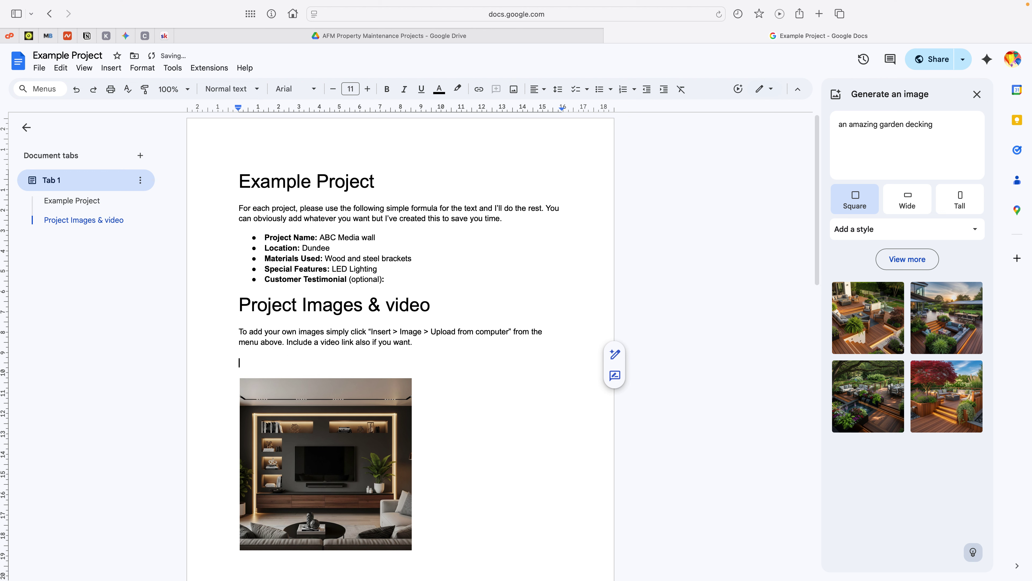
{"action": "left_click", "coordinate": [953, 319]}
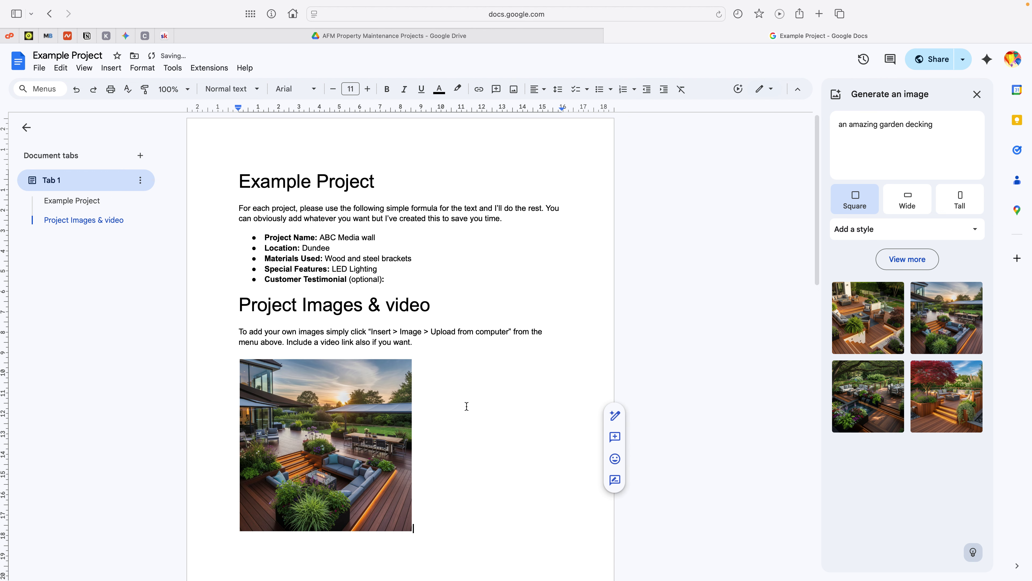
Enlarge the inserted sunset decking picture to roughly the full text width, and delete it from the document.
{"action": "scroll", "coordinate": [459, 411], "scroll_direction": "down", "scroll_amount": 3}
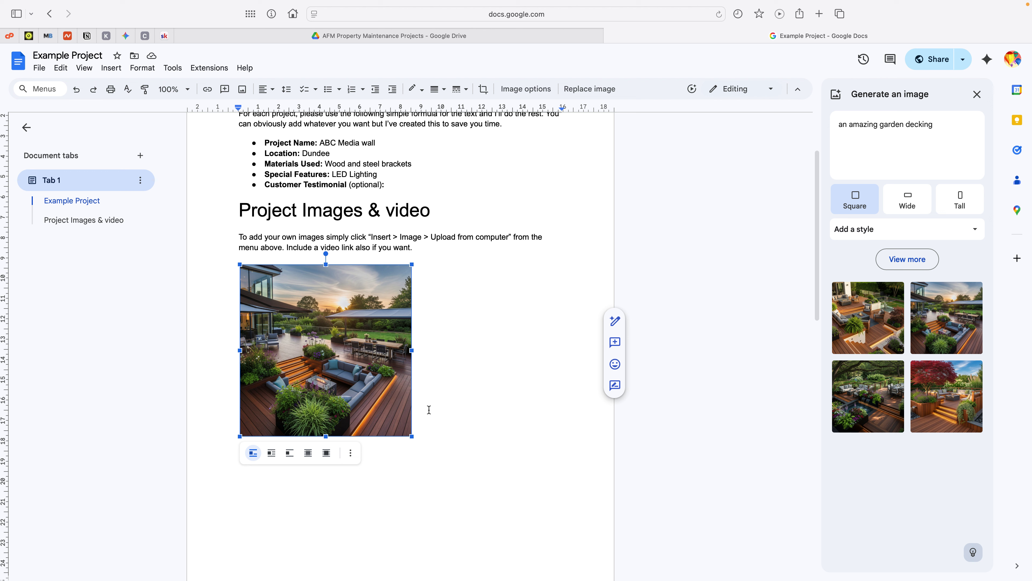
{"action": "left_click_drag", "start_coordinate": [413, 438], "coordinate": [486, 511]}
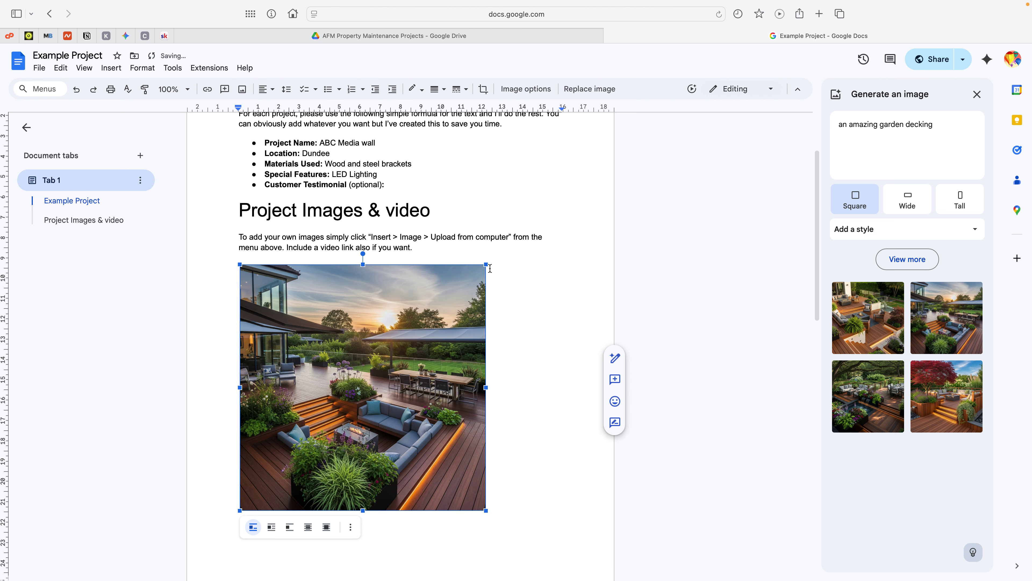
{"action": "left_click_drag", "start_coordinate": [487, 262], "coordinate": [577, 245]}
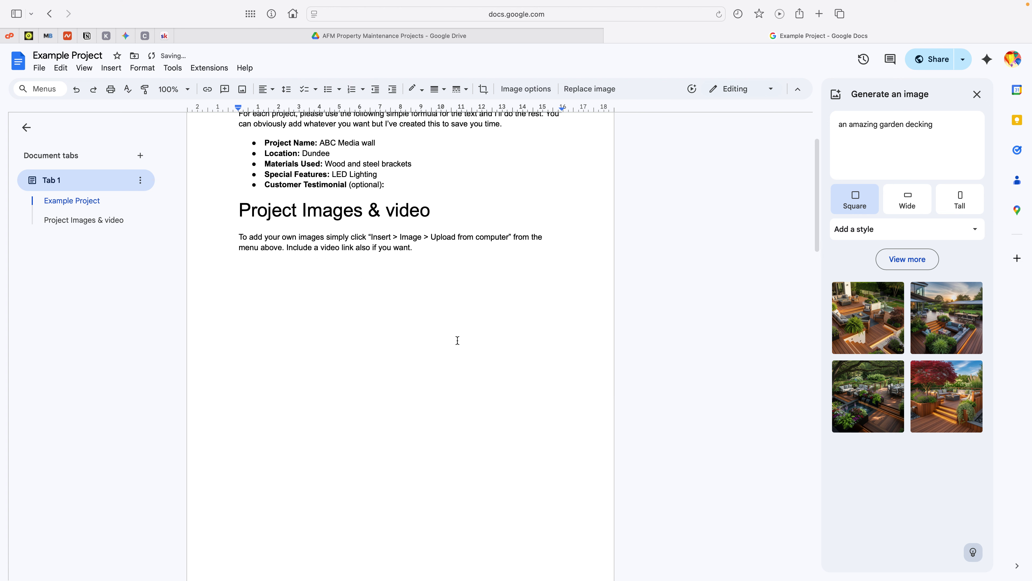
{"action": "scroll", "coordinate": [457, 340], "scroll_direction": "down", "scroll_amount": 10}
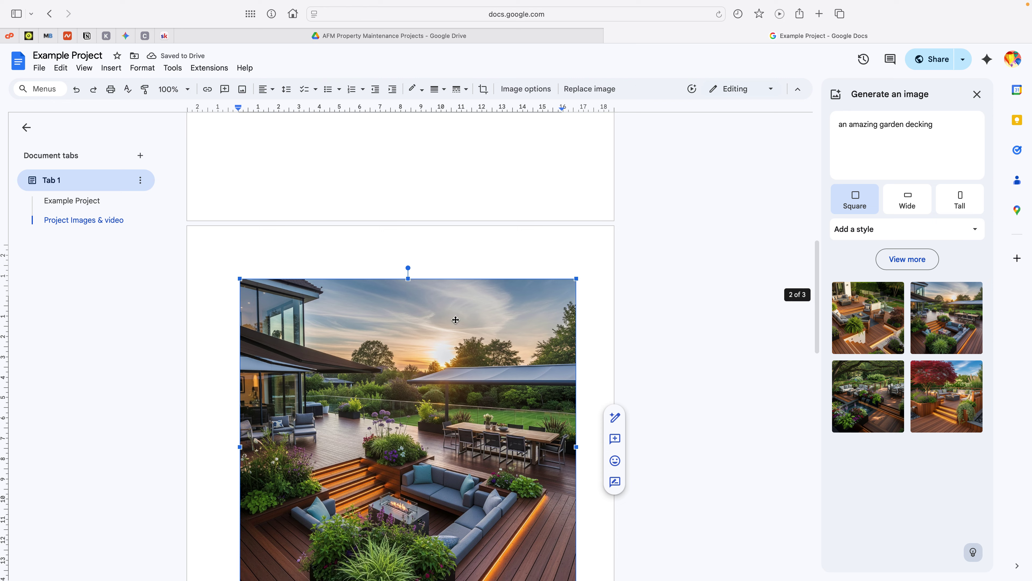
{"action": "scroll", "coordinate": [455, 320], "scroll_direction": "down", "scroll_amount": 1}
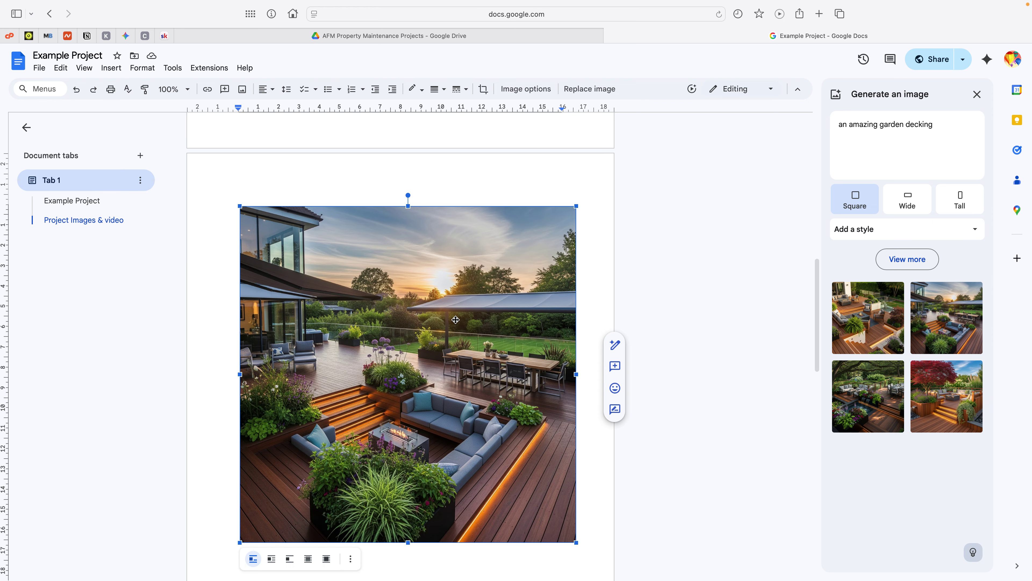
{"action": "key", "text": "Delete"}
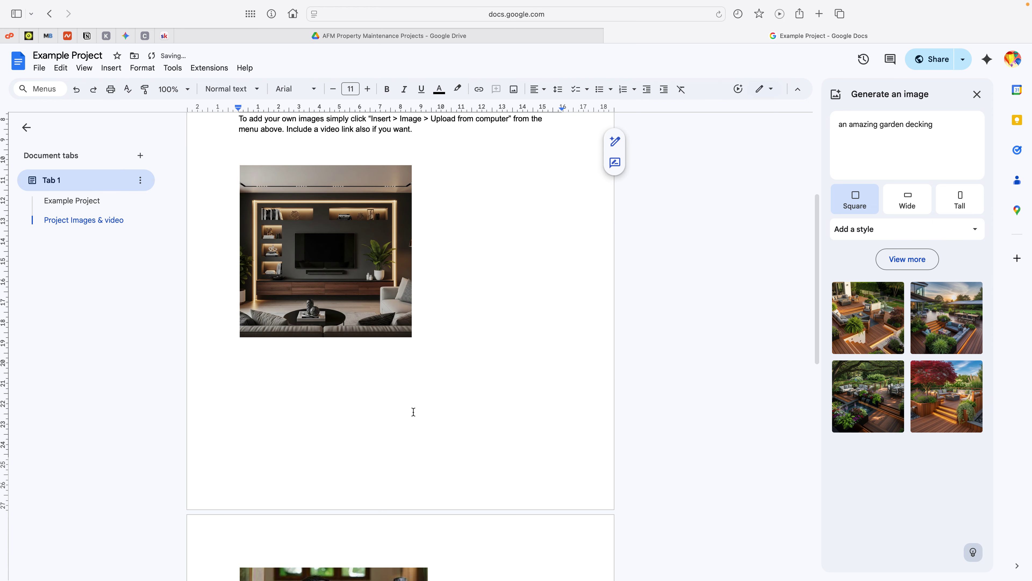
Remove the leftover empty line after the image instructions above the media wall picture.
{"action": "key", "text": "BackSpace"}
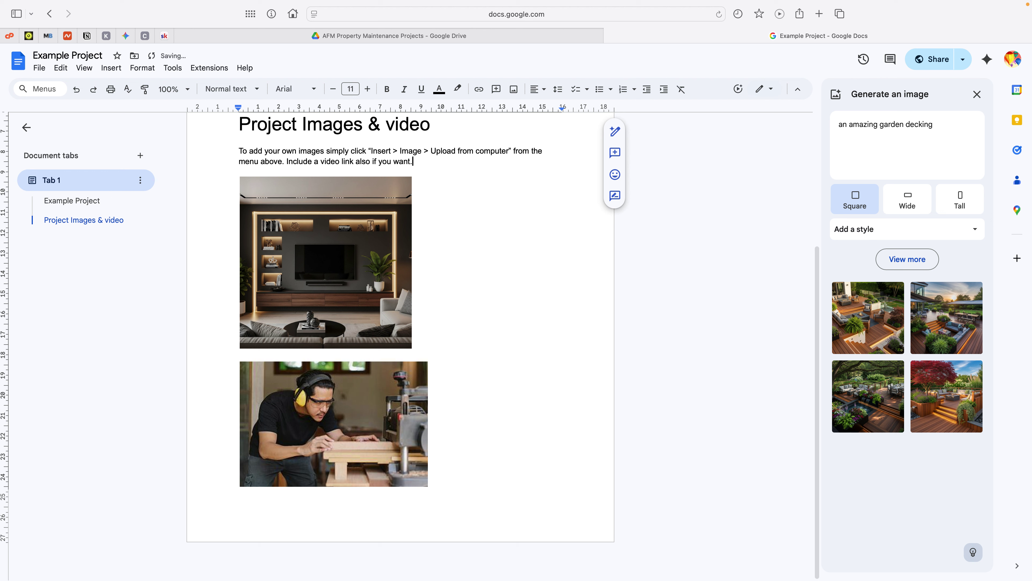
{"action": "scroll", "coordinate": [457, 411], "scroll_direction": "up", "scroll_amount": 5}
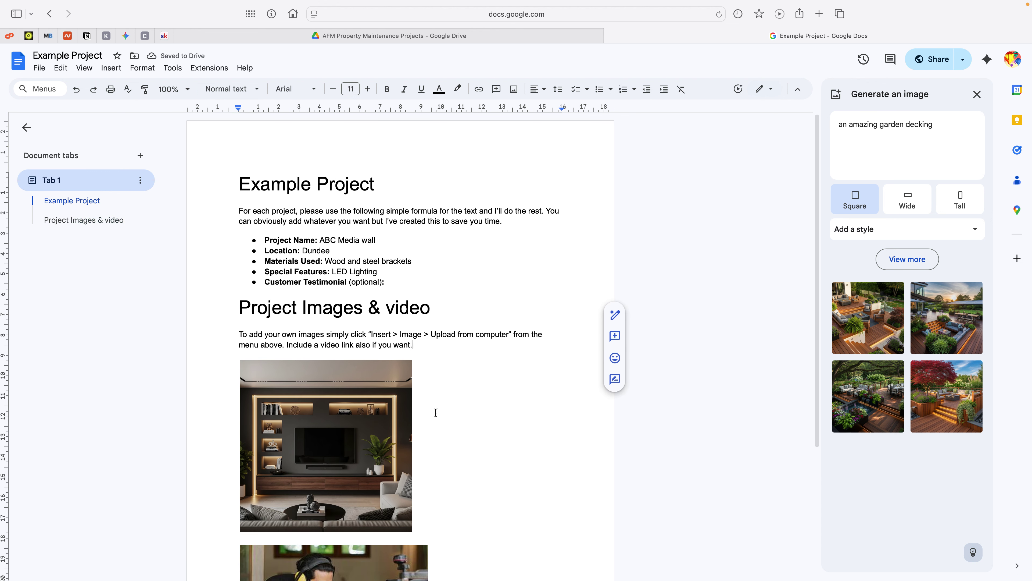
{"action": "left_click_drag", "start_coordinate": [237, 183], "coordinate": [419, 175]}
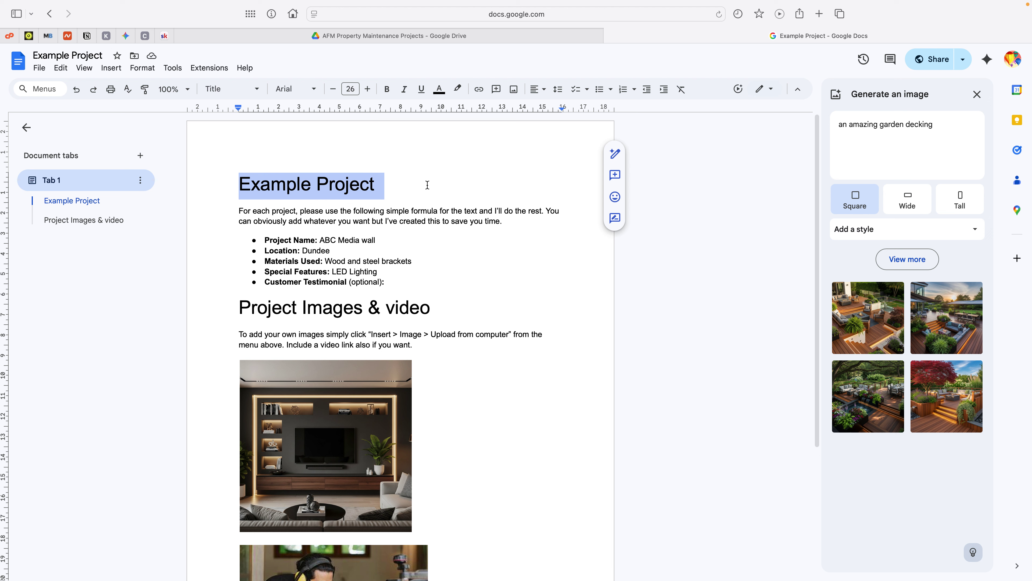
{"action": "left_click", "coordinate": [426, 183]}
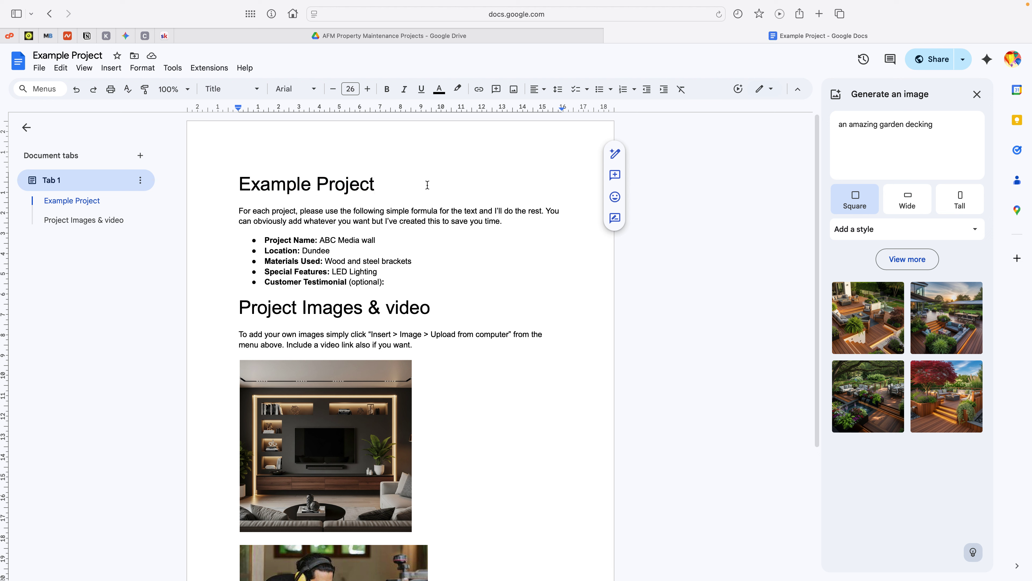
Open the sharing options for the document and add AFM Property Maintenance as a recipient.
{"action": "left_click", "coordinate": [985, 64]}
{"action": "left_click", "coordinate": [927, 61]}
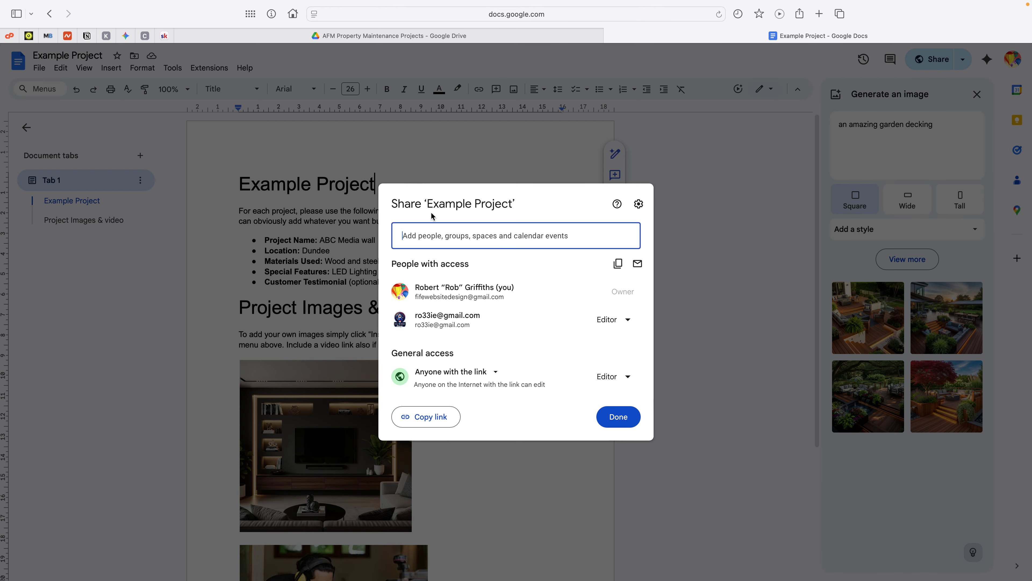
{"action": "left_click", "coordinate": [429, 235]}
{"action": "type", "text": "afm"}
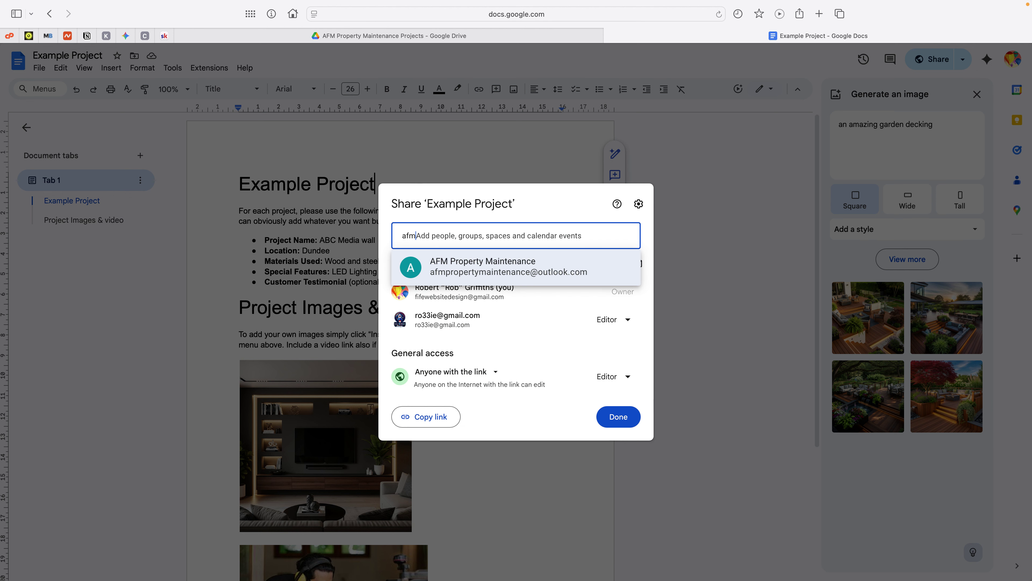
{"action": "mouse_move", "coordinate": [457, 270]}
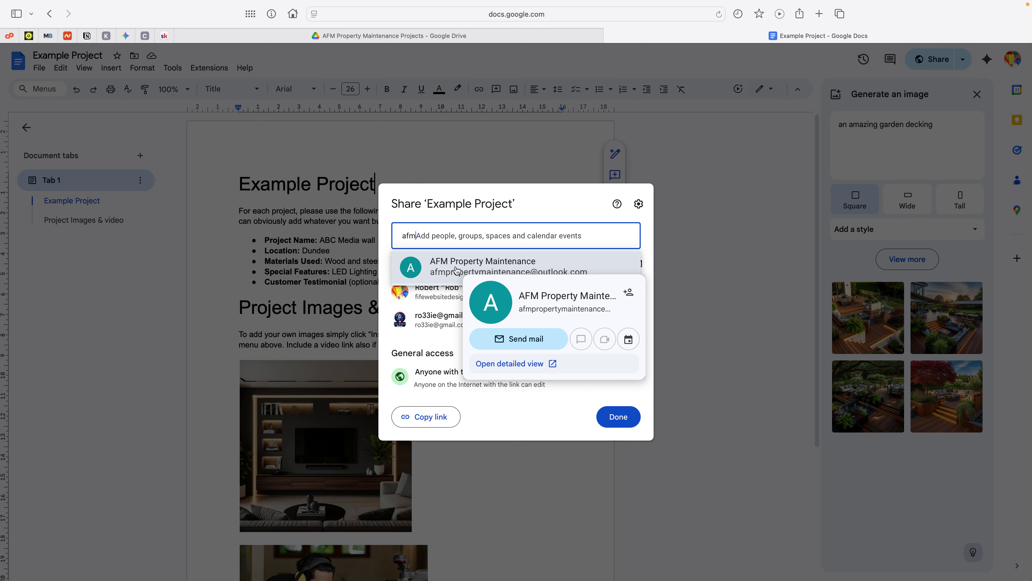
{"action": "left_click", "coordinate": [457, 270]}
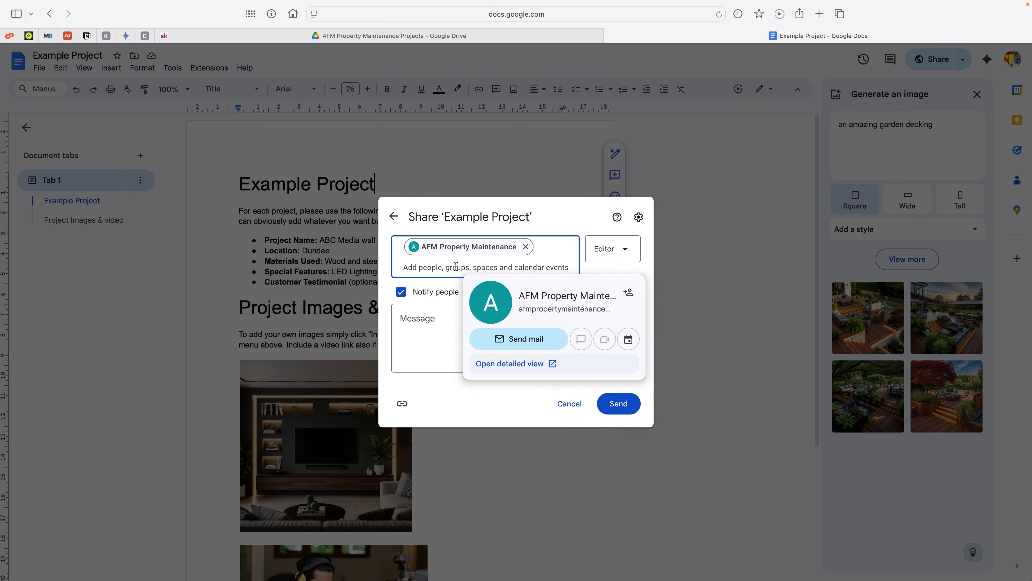
Dismiss the further contact suggestions and choose Editor as the role for AFM Property Maintenance.
{"action": "left_click", "coordinate": [434, 264]}
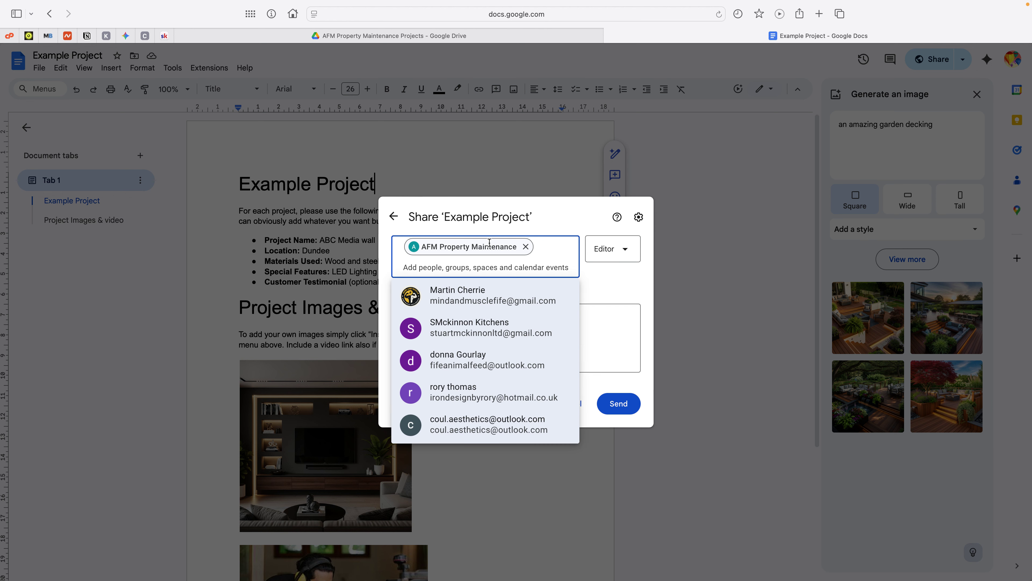
{"action": "left_click", "coordinate": [414, 272]}
{"action": "left_click", "coordinate": [581, 288]}
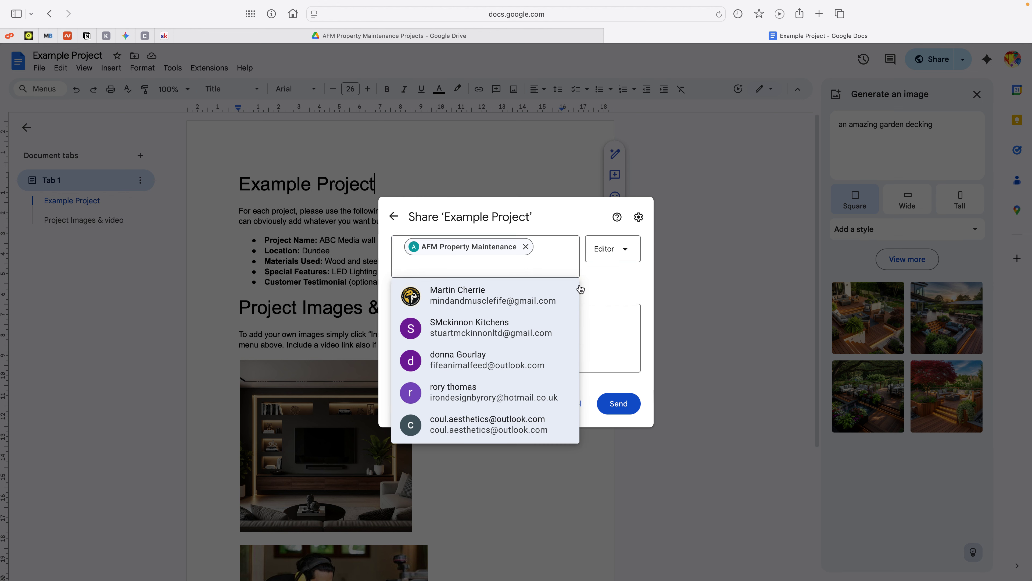
{"action": "left_click", "coordinate": [628, 255]}
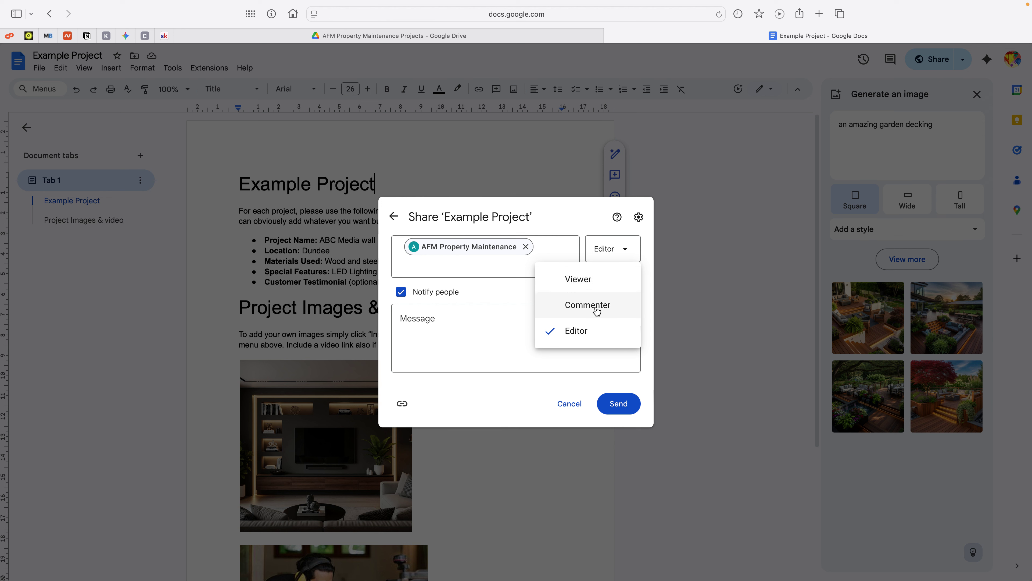
{"action": "left_click", "coordinate": [584, 332]}
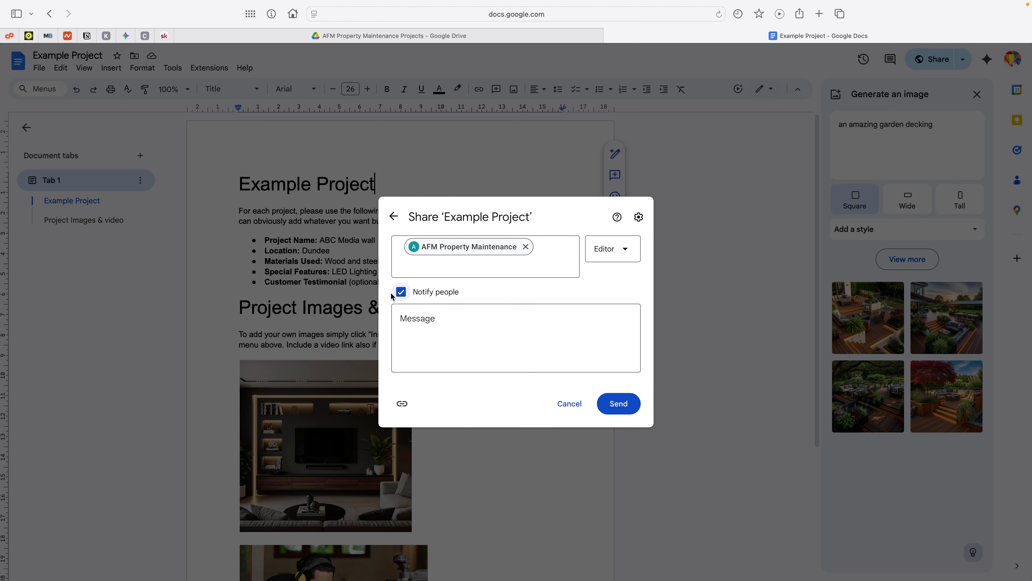
Switch Notify people off and on again, and place the cursor in the empty invitation message.
{"action": "left_click", "coordinate": [402, 293]}
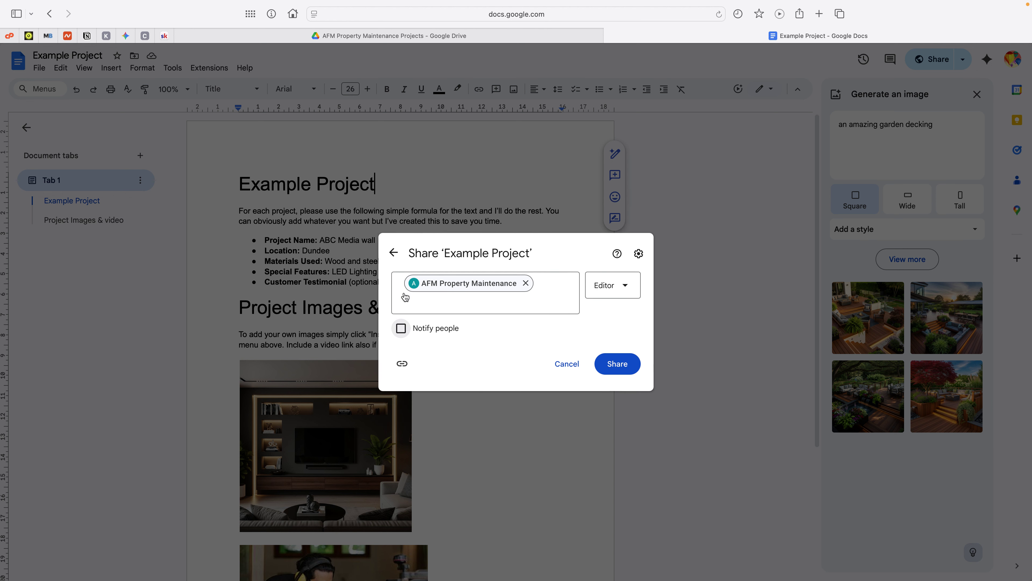
{"action": "left_click", "coordinate": [401, 330]}
{"action": "left_click", "coordinate": [470, 322]}
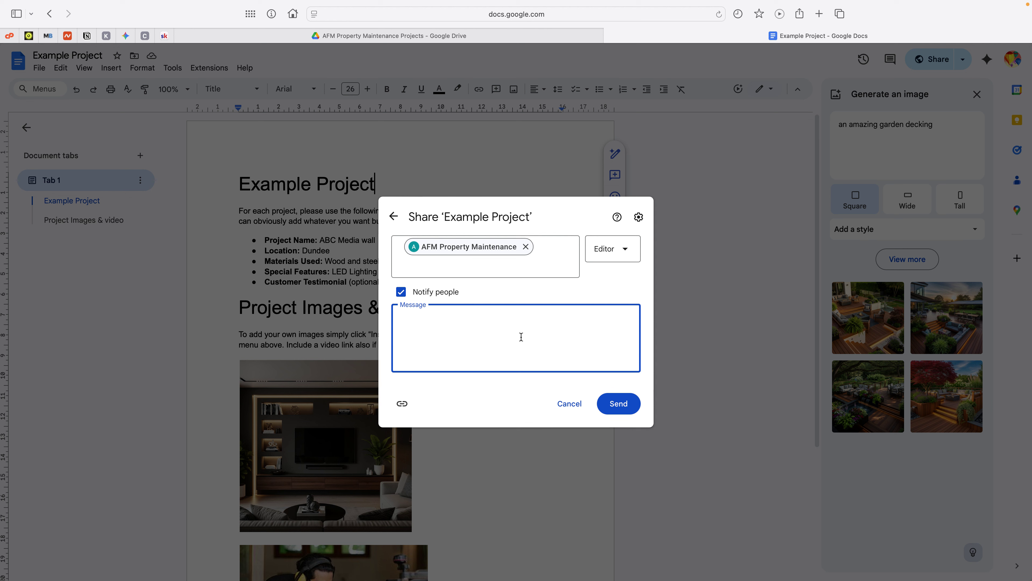
Review the sharing permission settings for editors, commenters and viewers, and copy the document's sharing link.
{"action": "left_click", "coordinate": [639, 217]}
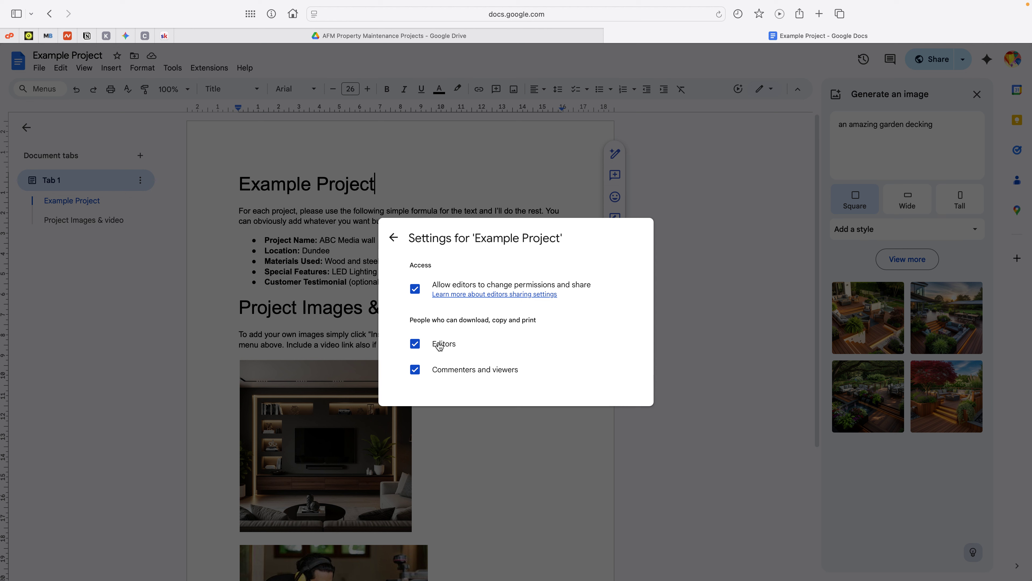
{"action": "left_click", "coordinate": [394, 238]}
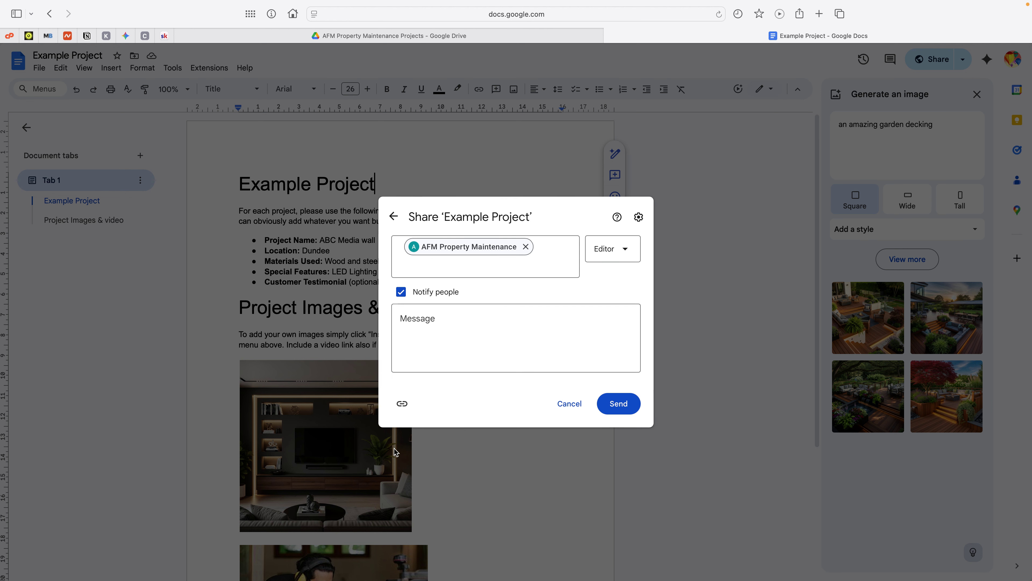
{"action": "left_click", "coordinate": [401, 404]}
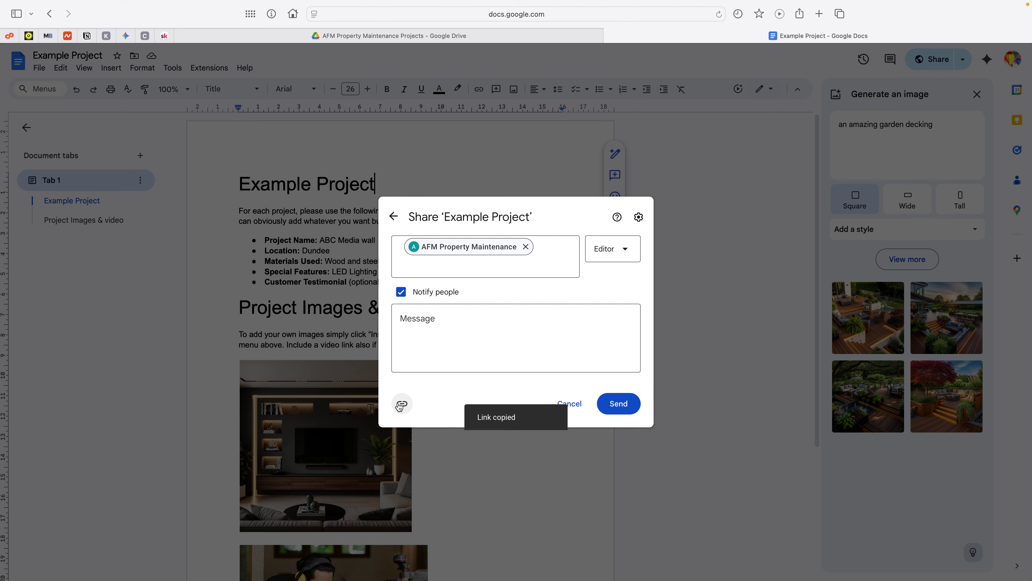
{"action": "left_click", "coordinate": [457, 324]}
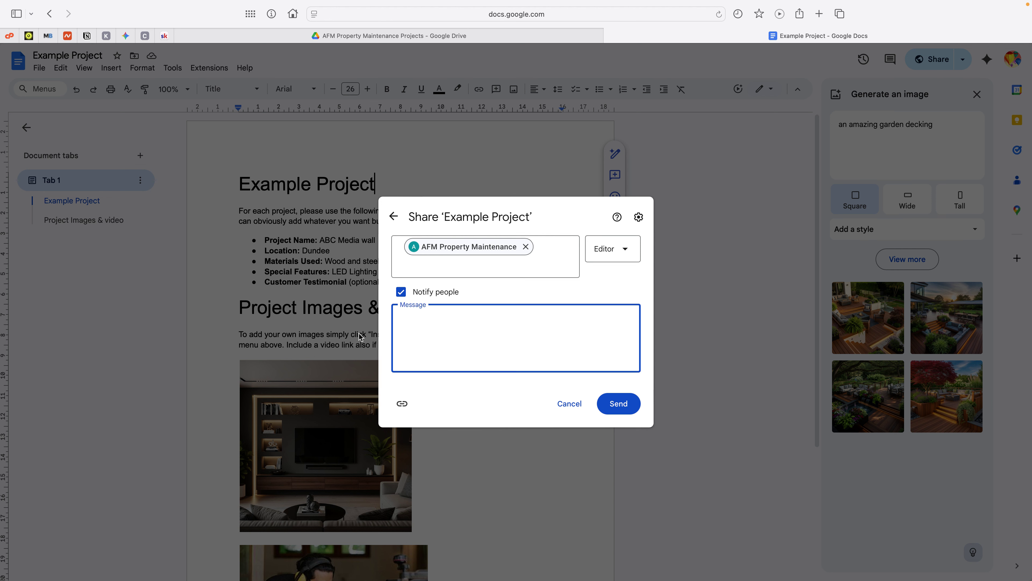
Open a new private browsing window and load the document there from the copied sharing link.
{"action": "mouse_move", "coordinate": [88, 2]}
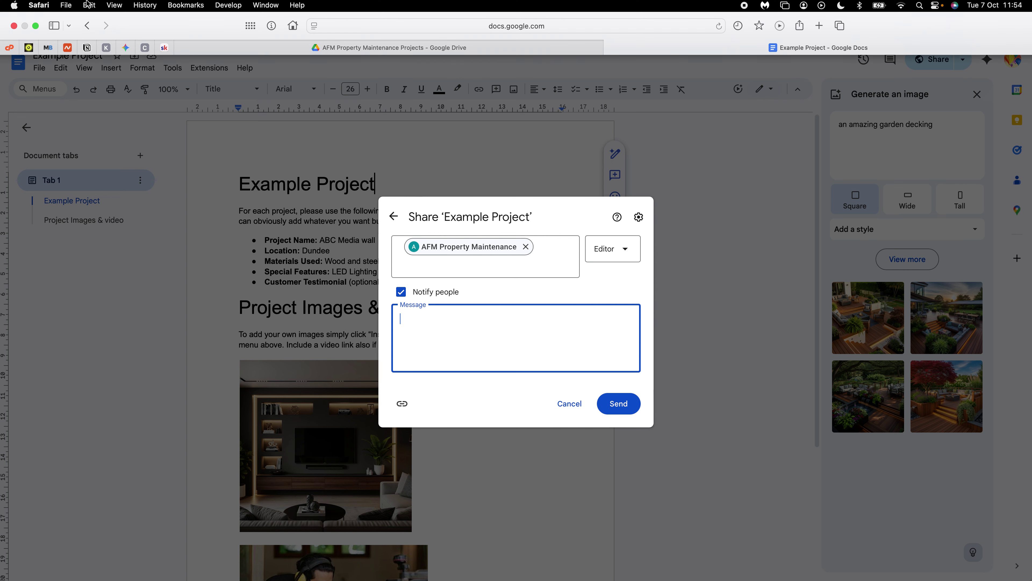
{"action": "left_click", "coordinate": [67, 8]}
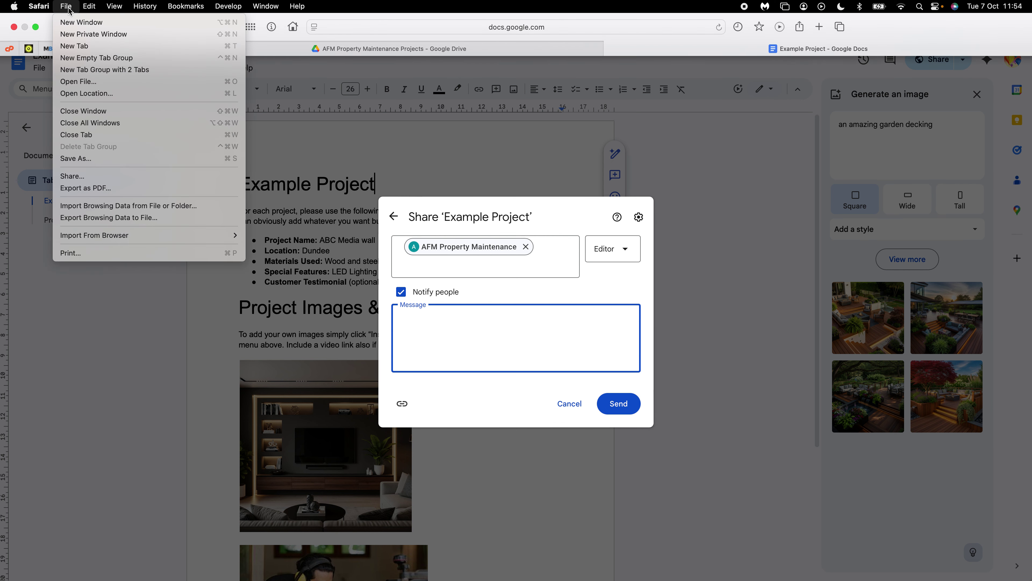
{"action": "left_click", "coordinate": [108, 35]}
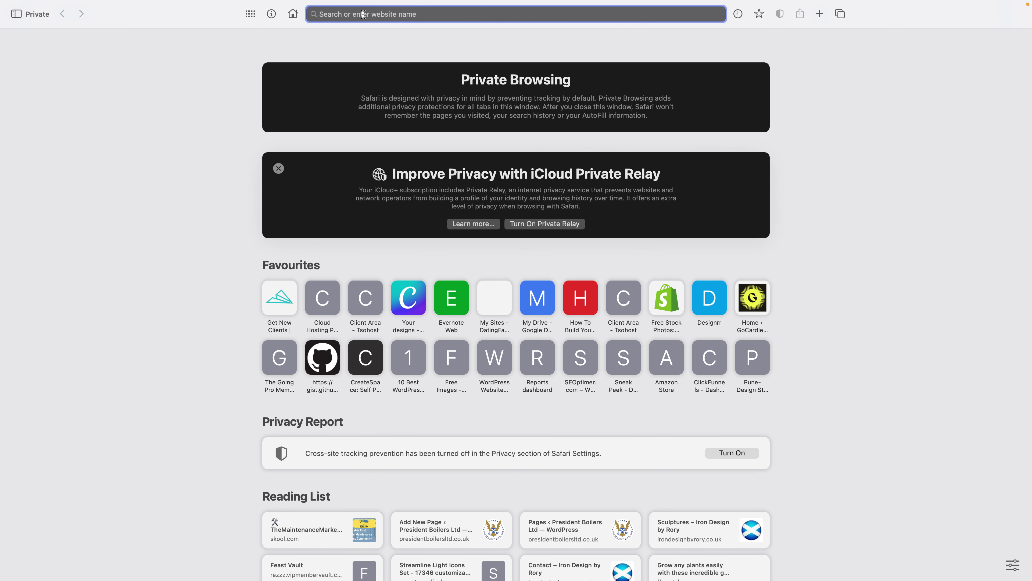
{"action": "key", "text": "super+v"}
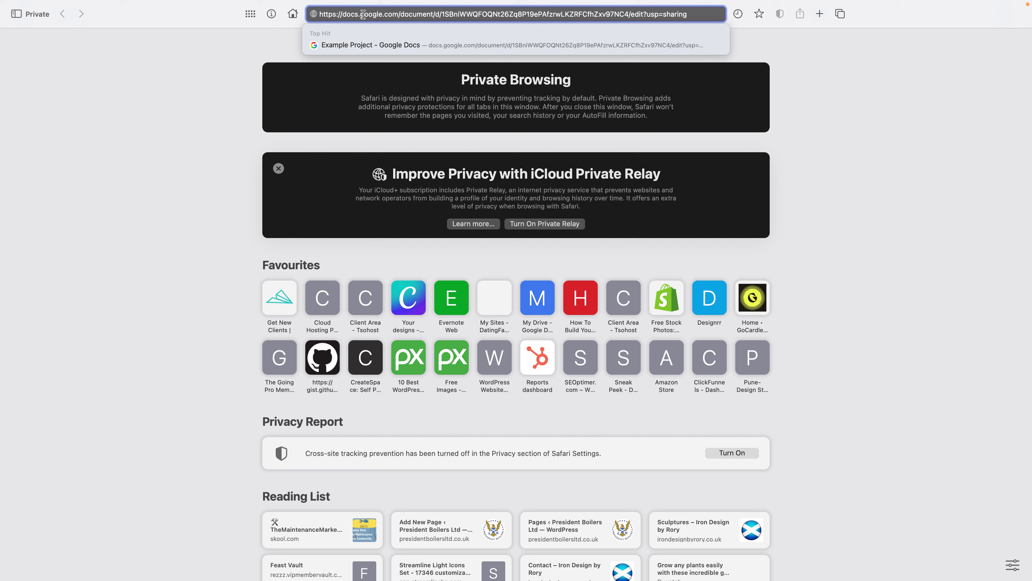
{"action": "key", "text": "Return"}
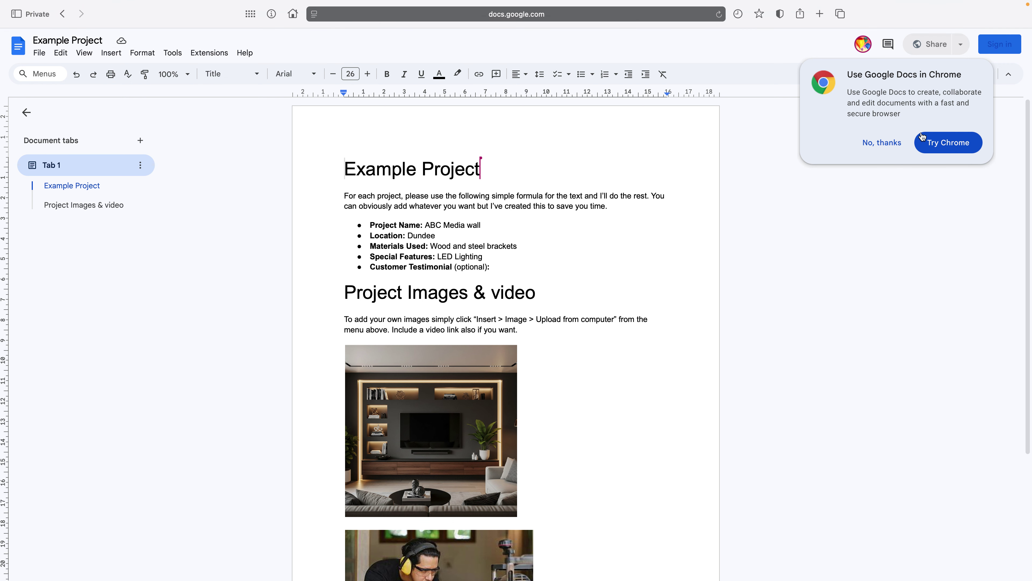
Decline the suggestion to use Chrome and place the text cursor at the end of the Materials Used line.
{"action": "left_click", "coordinate": [888, 143]}
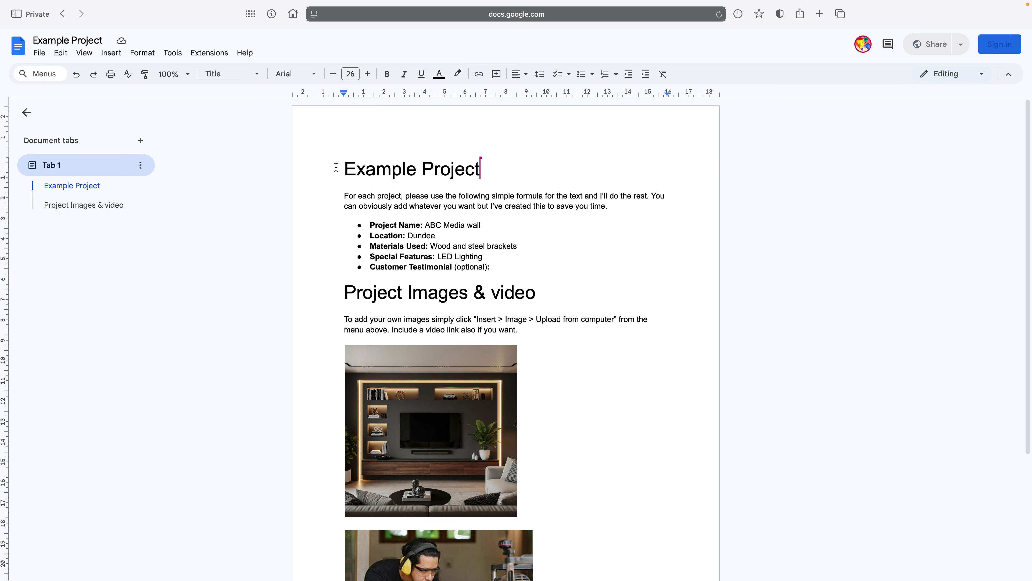
{"action": "left_click", "coordinate": [549, 249]}
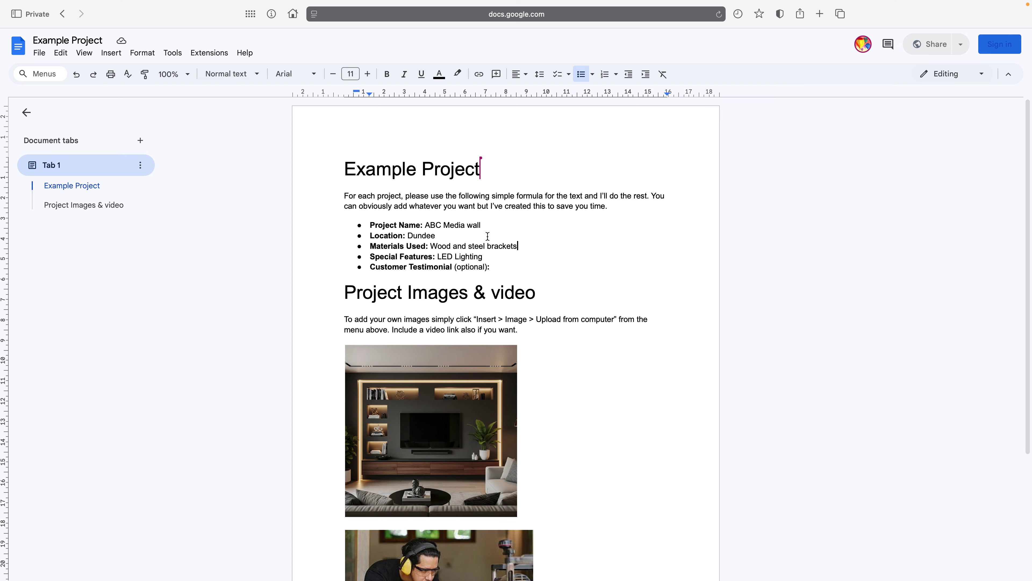
Close the private browsing window.
{"action": "mouse_move", "coordinate": [7, 2]}
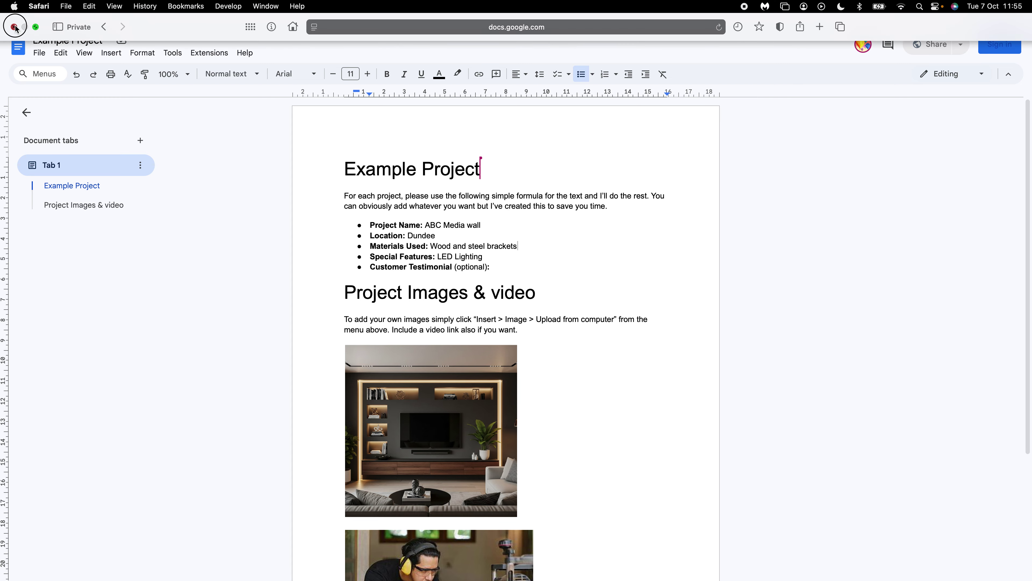